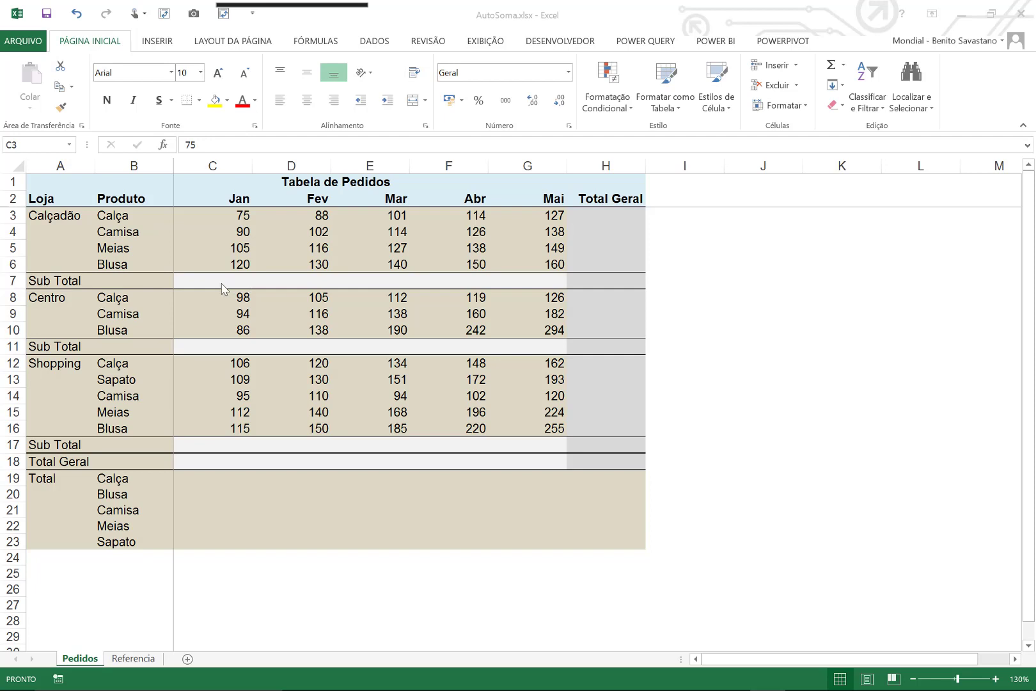
# - Use AutoSum to fill the three Sub Total rows (7, 11, 17), the Total Geral row 18 in C:G, and the Total Geral column H3:H18 together
pyautogui.moveTo(224, 281); pyautogui.dragTo(523, 284)
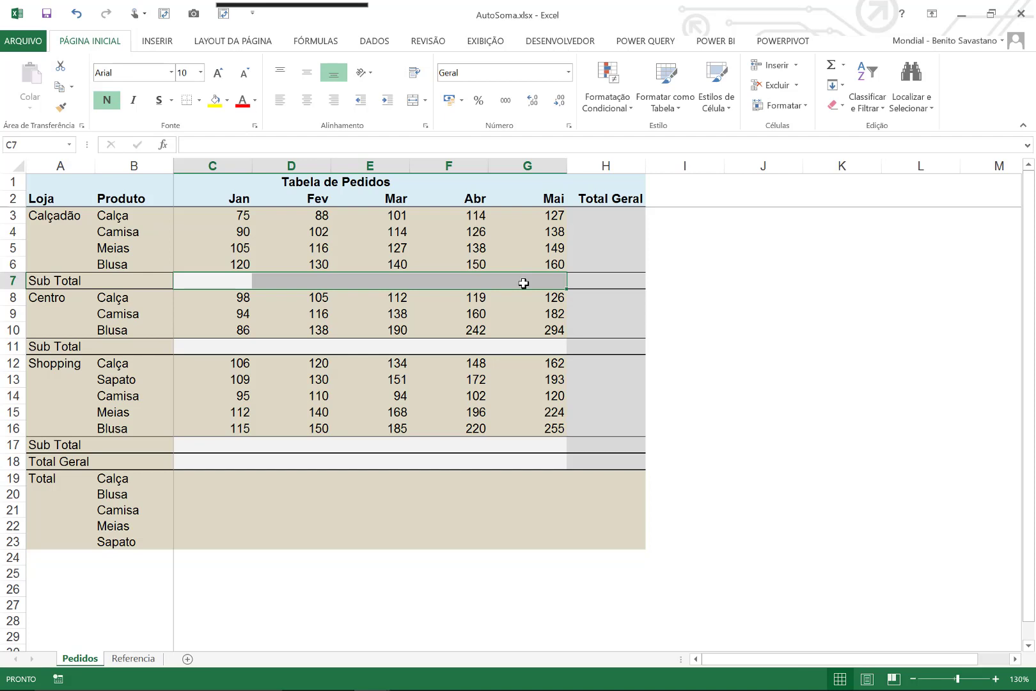
pyautogui.click(222, 345)
pyautogui.moveTo(222, 346); pyautogui.dragTo(519, 346)
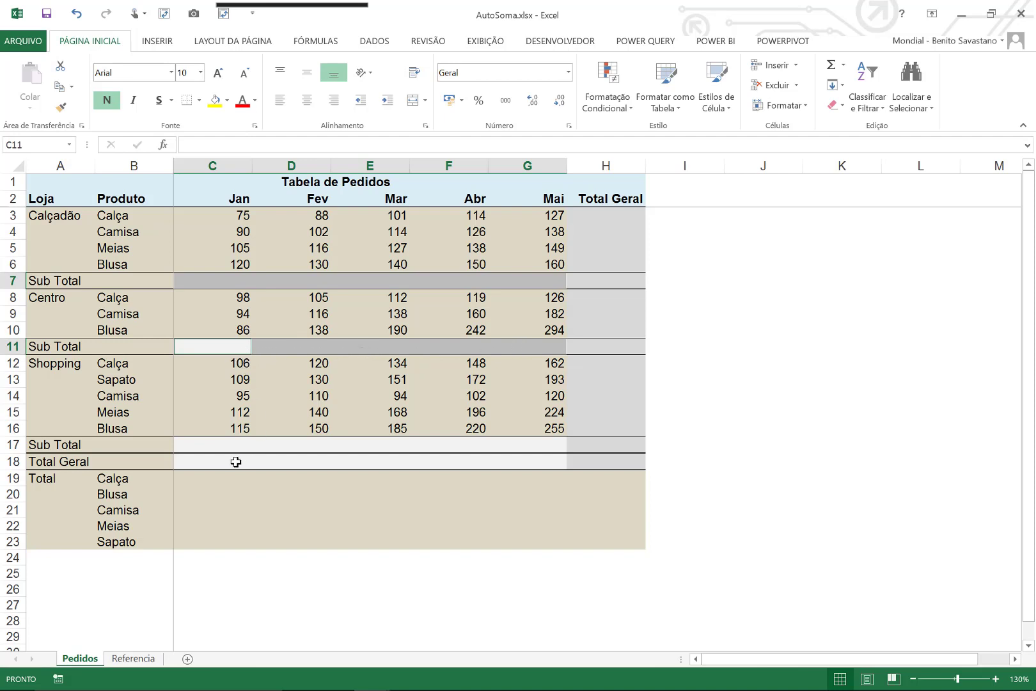
pyautogui.moveTo(243, 444); pyautogui.dragTo(529, 443)
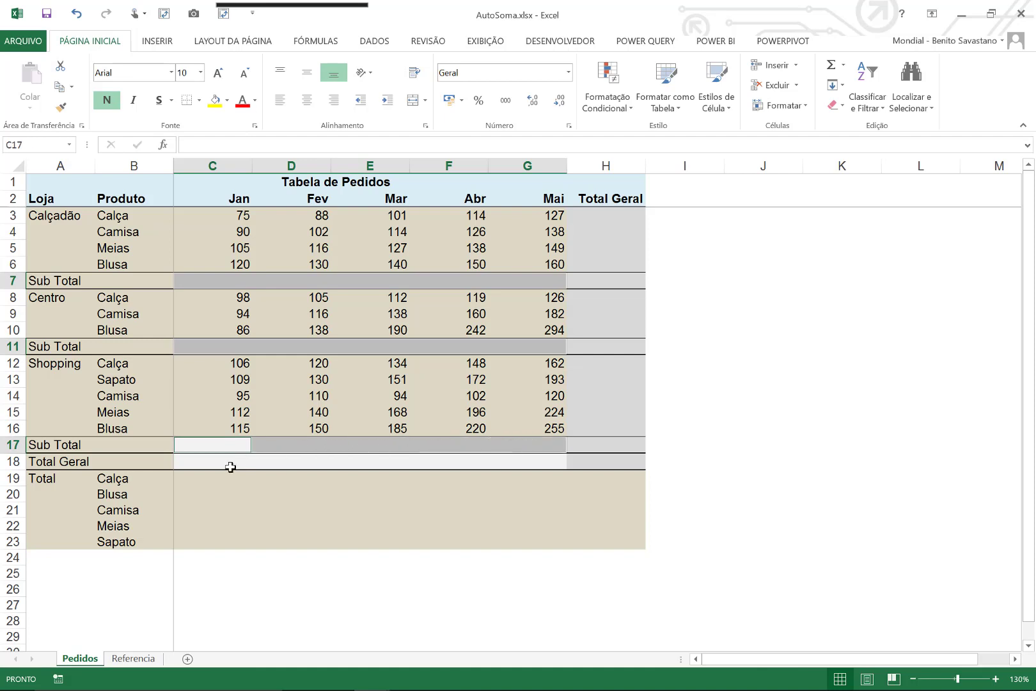
pyautogui.moveTo(219, 463); pyautogui.dragTo(536, 459)
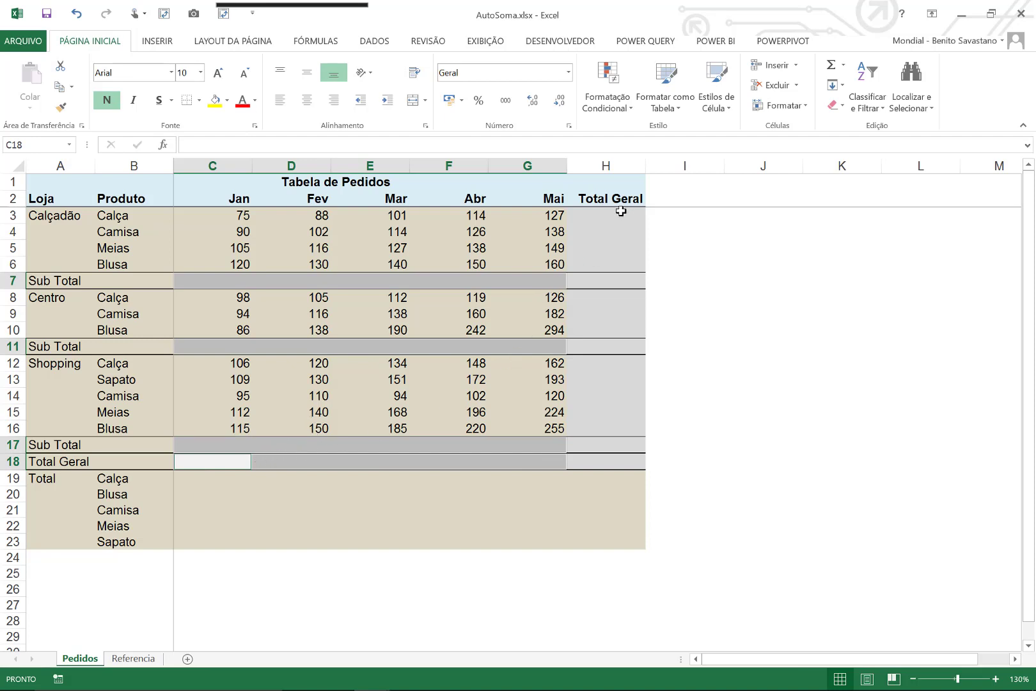
pyautogui.moveTo(622, 211); pyautogui.dragTo(597, 466)
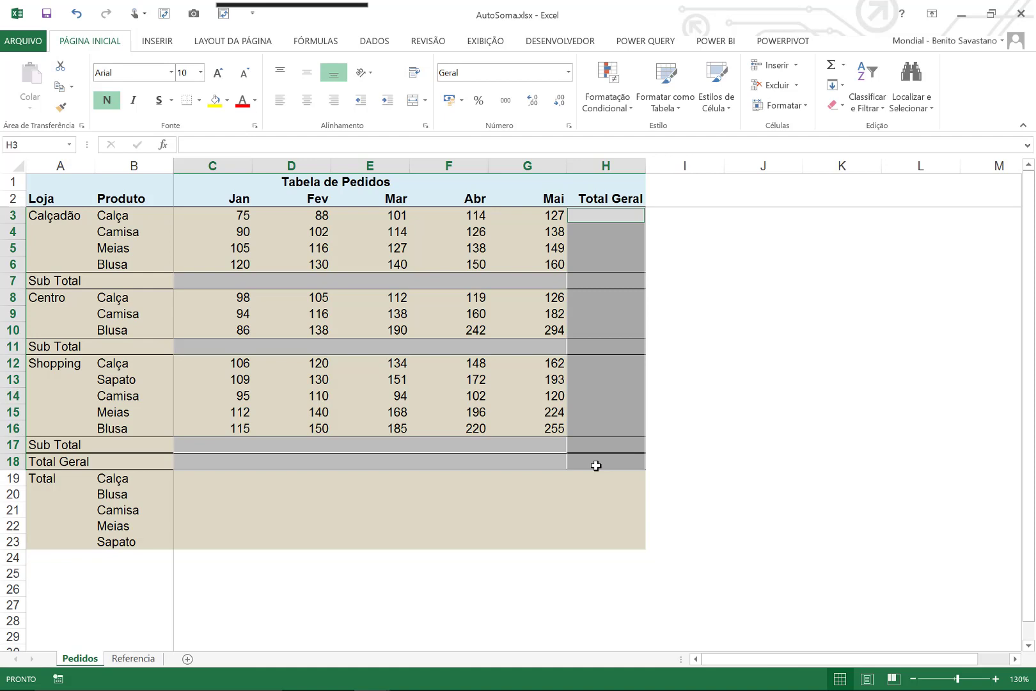
pyautogui.hotkey('alt', '=')
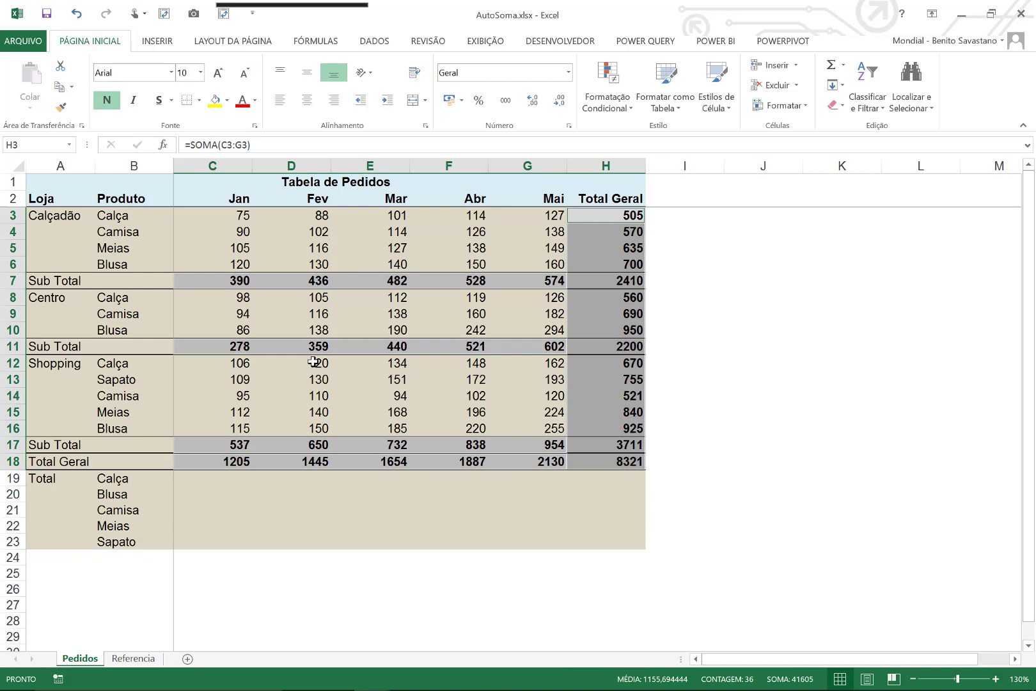
# - Examine the January formulas in C7, C11 and C18, tracing which cells the first two subtotals add up
pyautogui.click(239, 282)
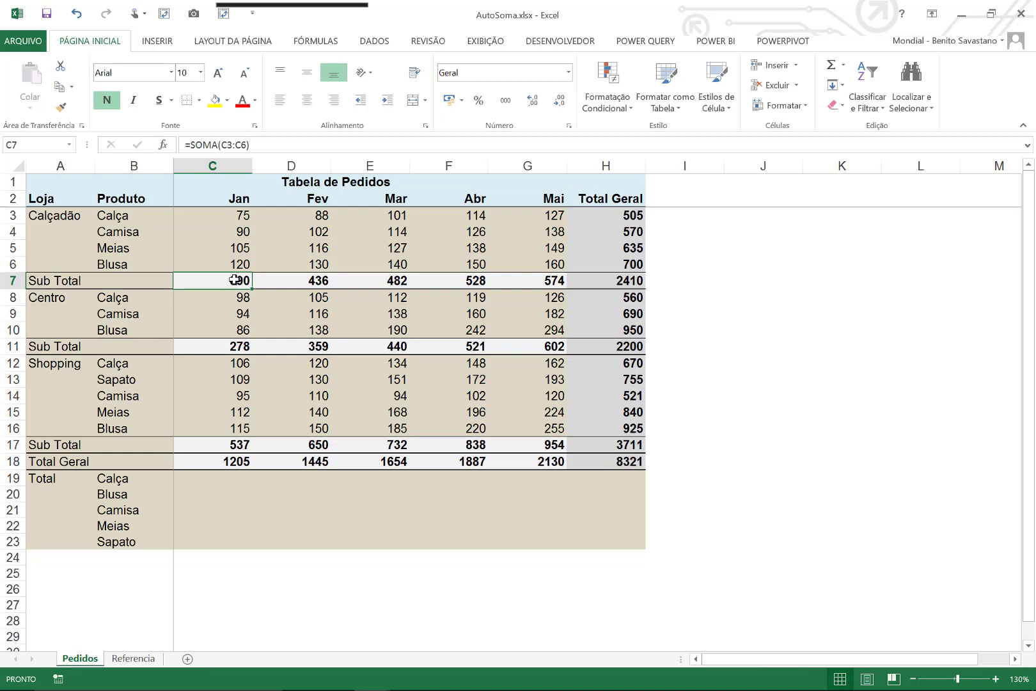
pyautogui.hotkey('ctrl', '[')
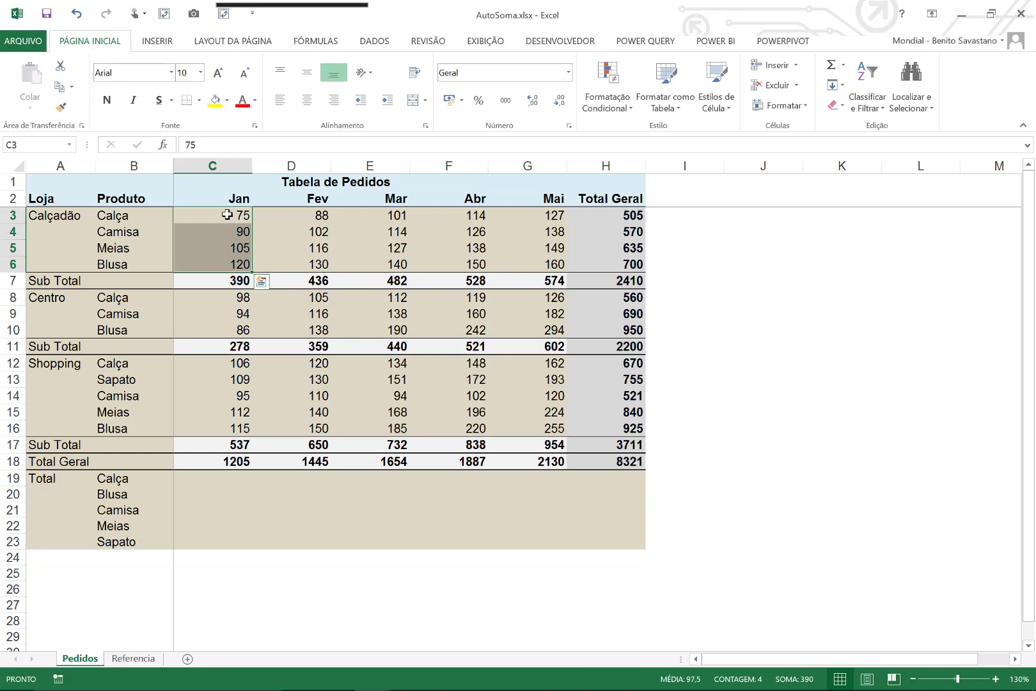
pyautogui.click(223, 347)
pyautogui.hotkey('ctrl', '[')
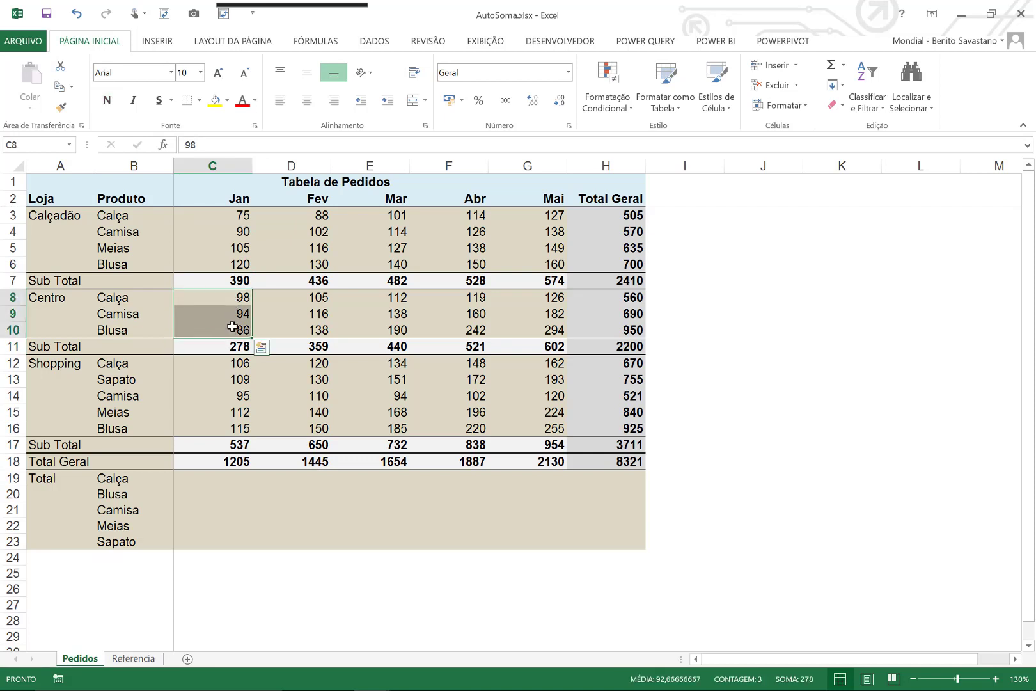
pyautogui.click(230, 280)
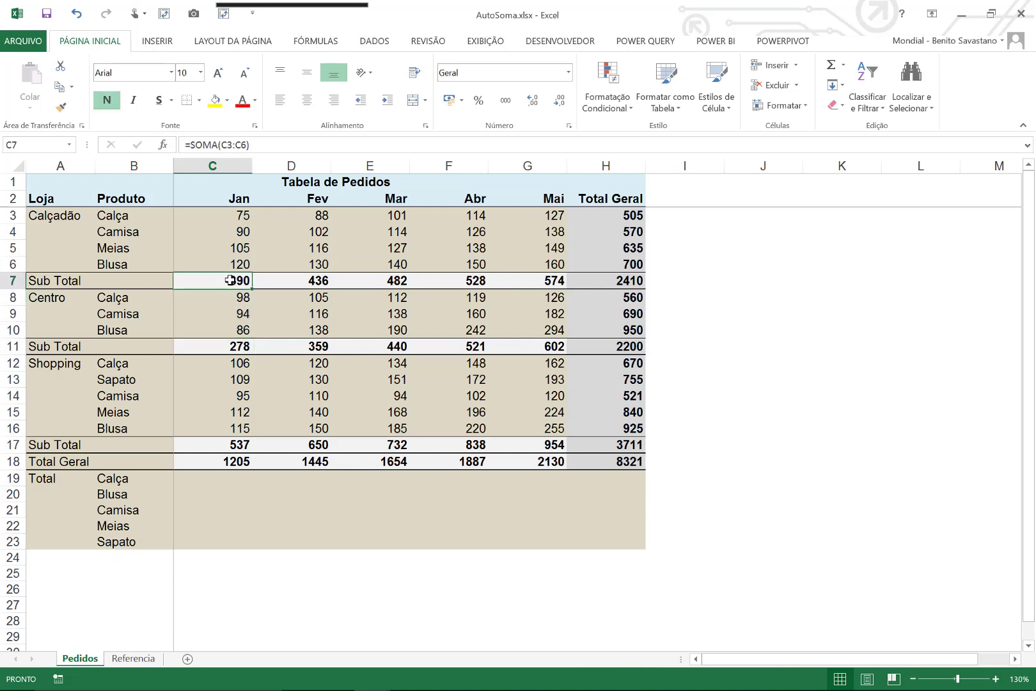
pyautogui.click(234, 216)
pyautogui.click(235, 347)
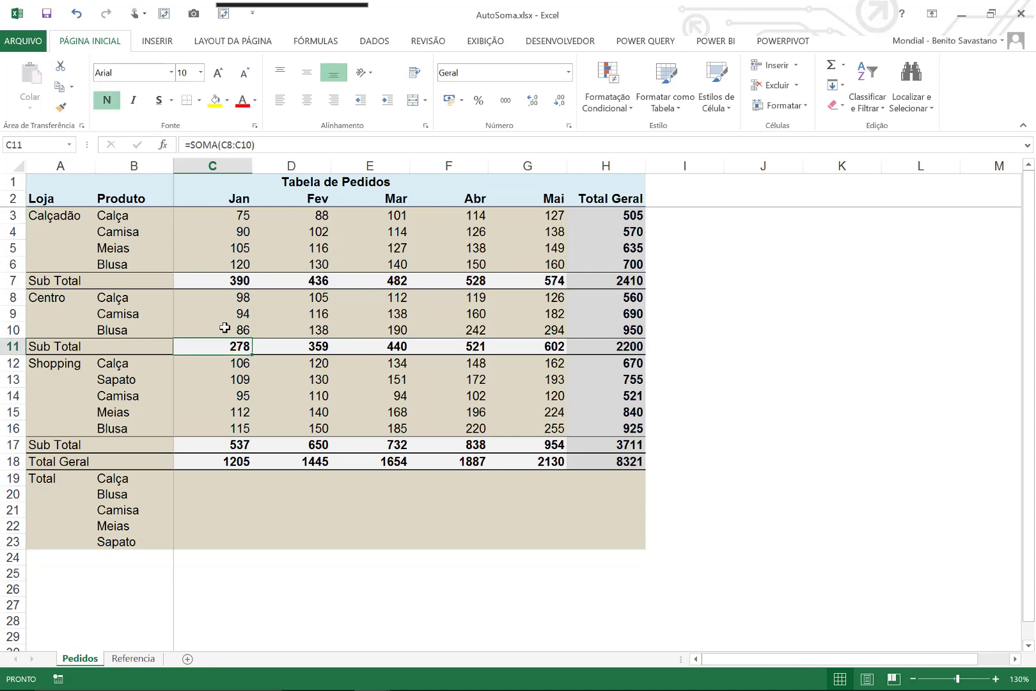
pyautogui.click(222, 279)
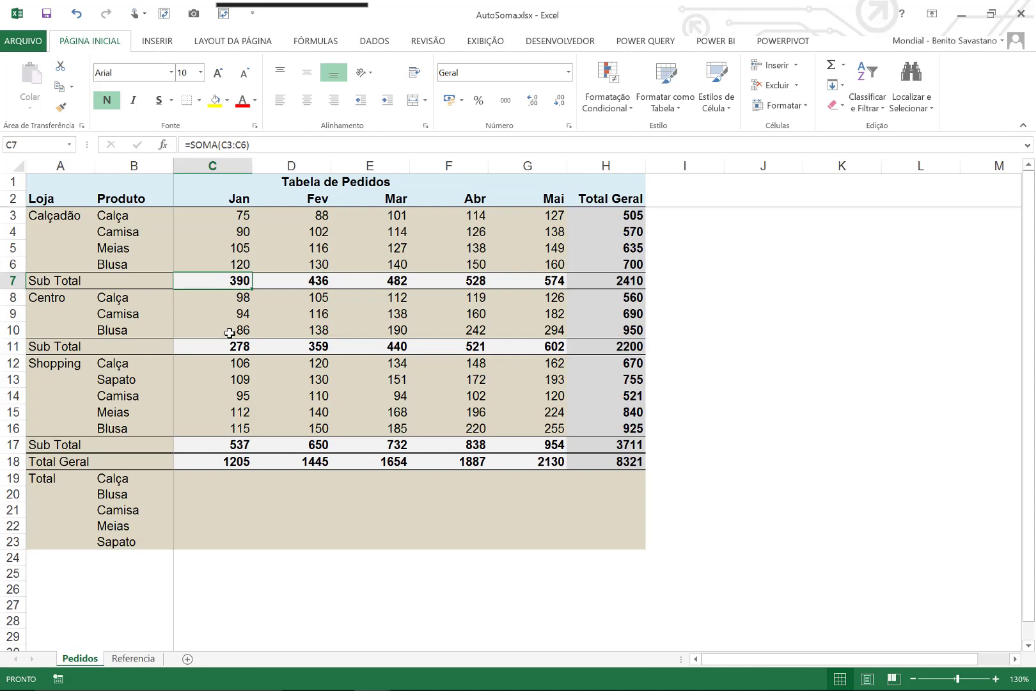
pyautogui.click(233, 298)
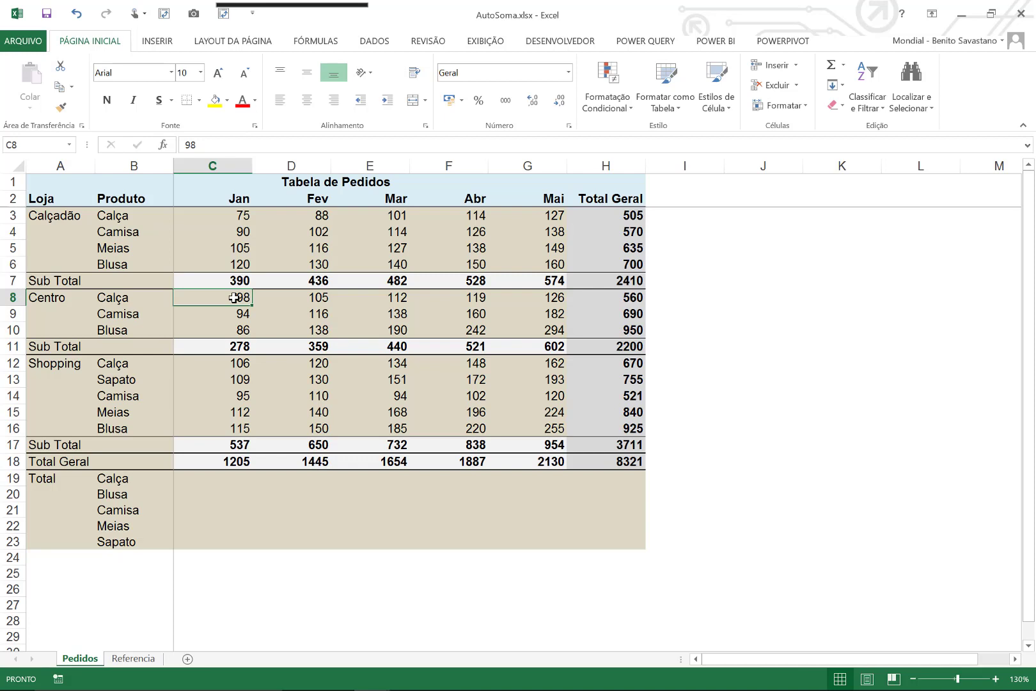
pyautogui.click(229, 462)
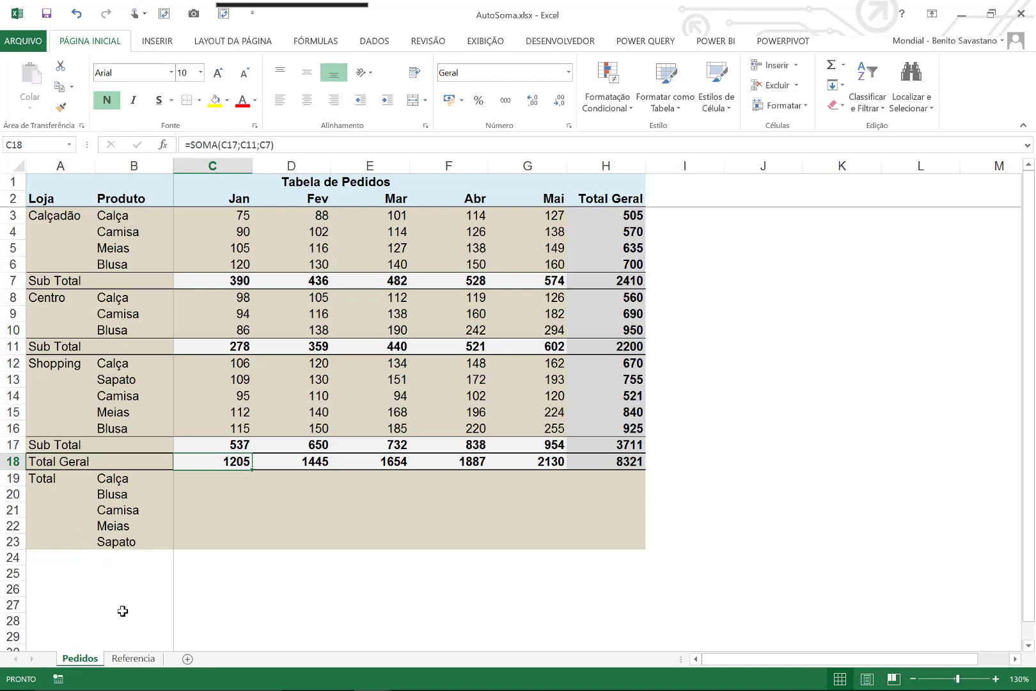
# - Open the Referencia sheet and look through its city blocks and the blank rows separating them
pyautogui.click(136, 659)
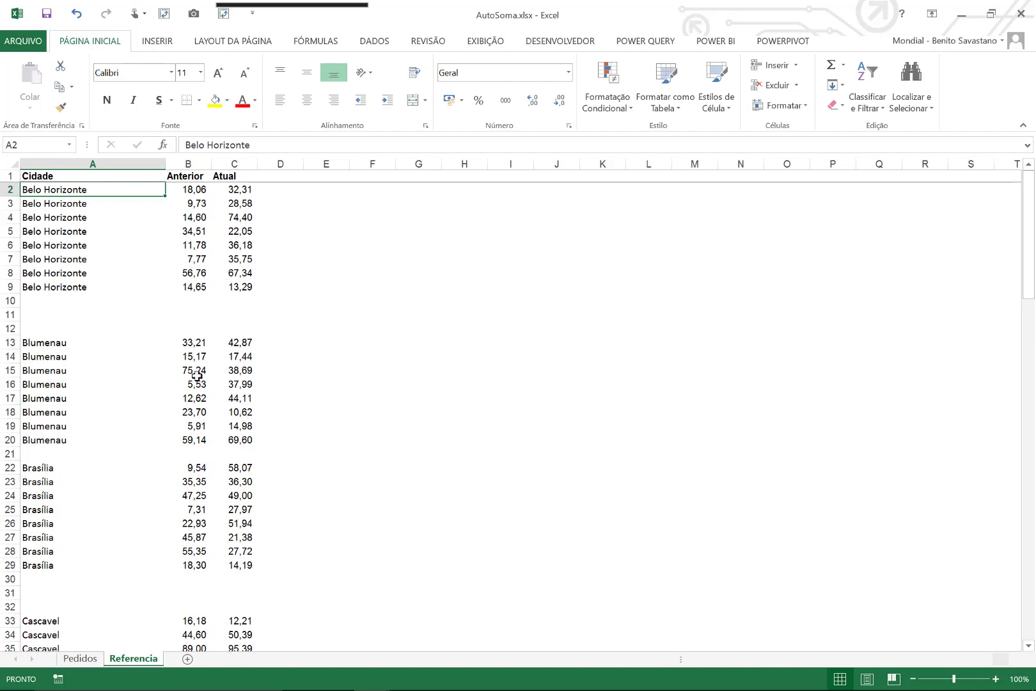
pyautogui.scroll(-12, 172, 327)
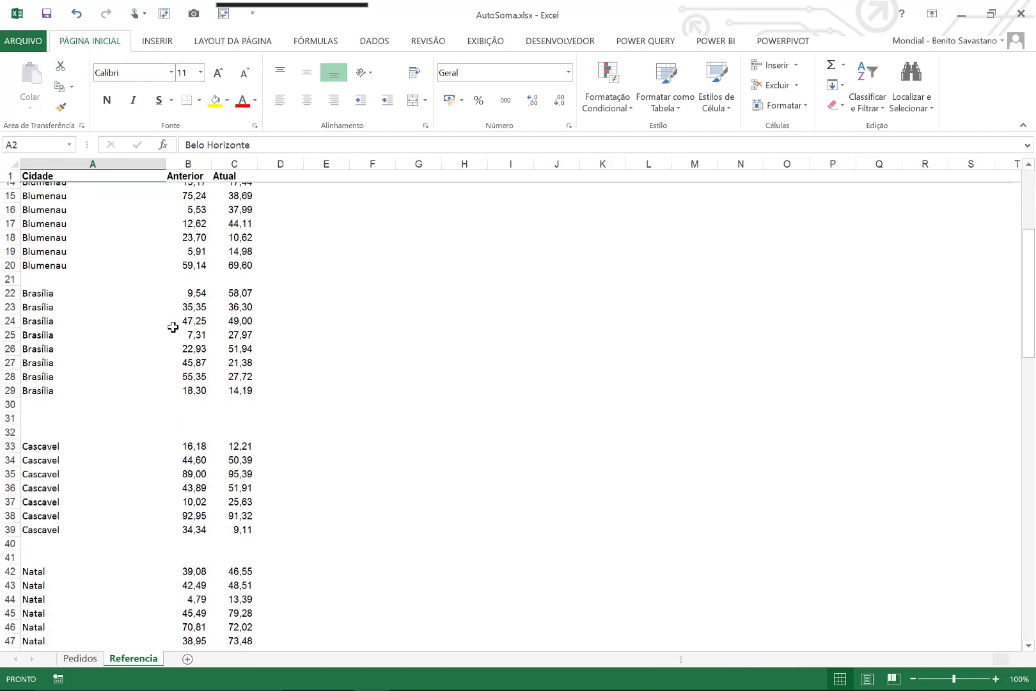
pyautogui.scroll(-8, 172, 328)
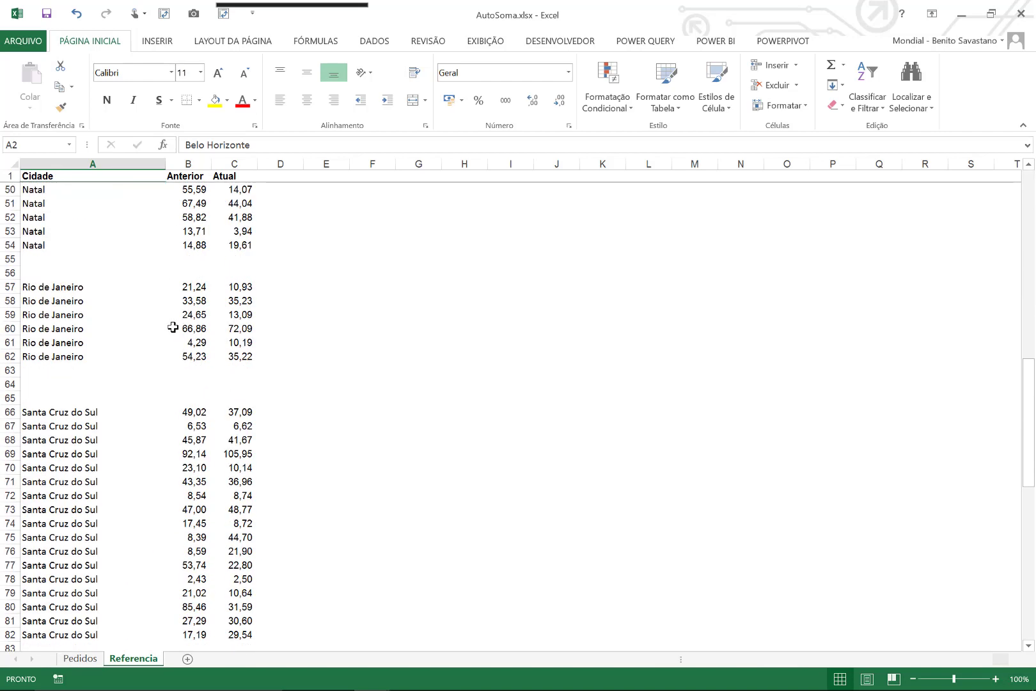
pyautogui.scroll(-12, 173, 328)
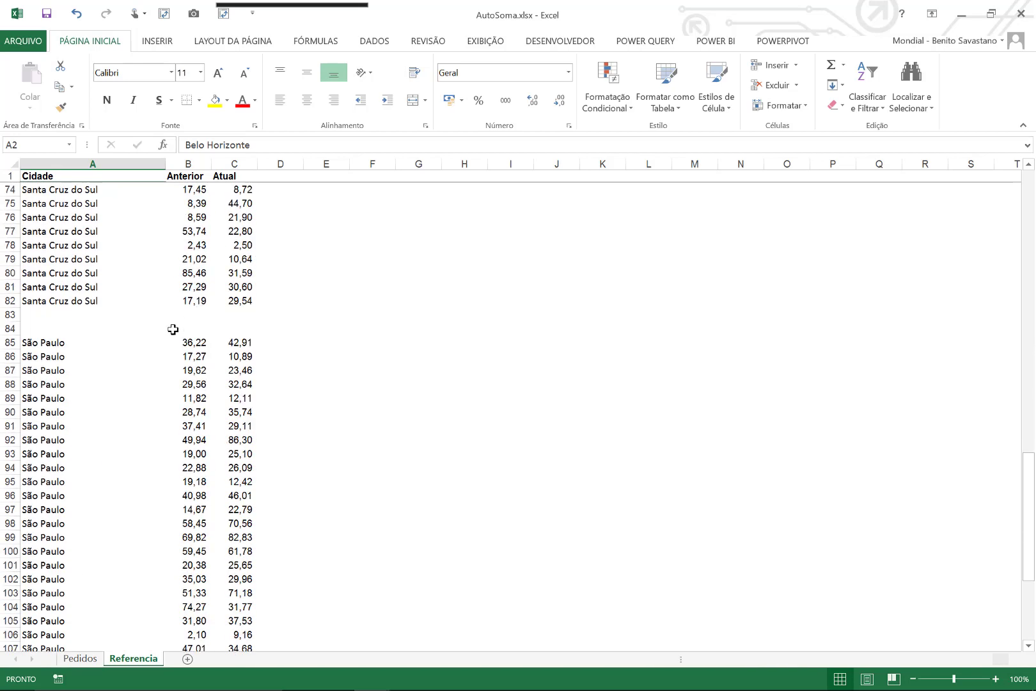
pyautogui.scroll(-2, 173, 335)
pyautogui.scroll(20, 173, 335)
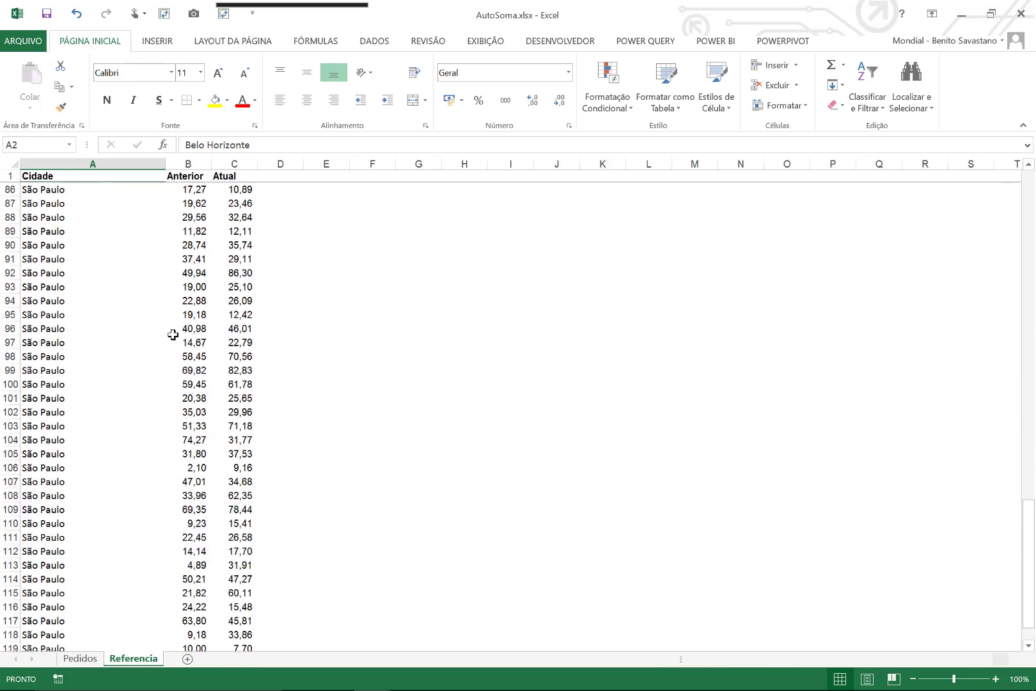
pyautogui.scroll(4, 173, 335)
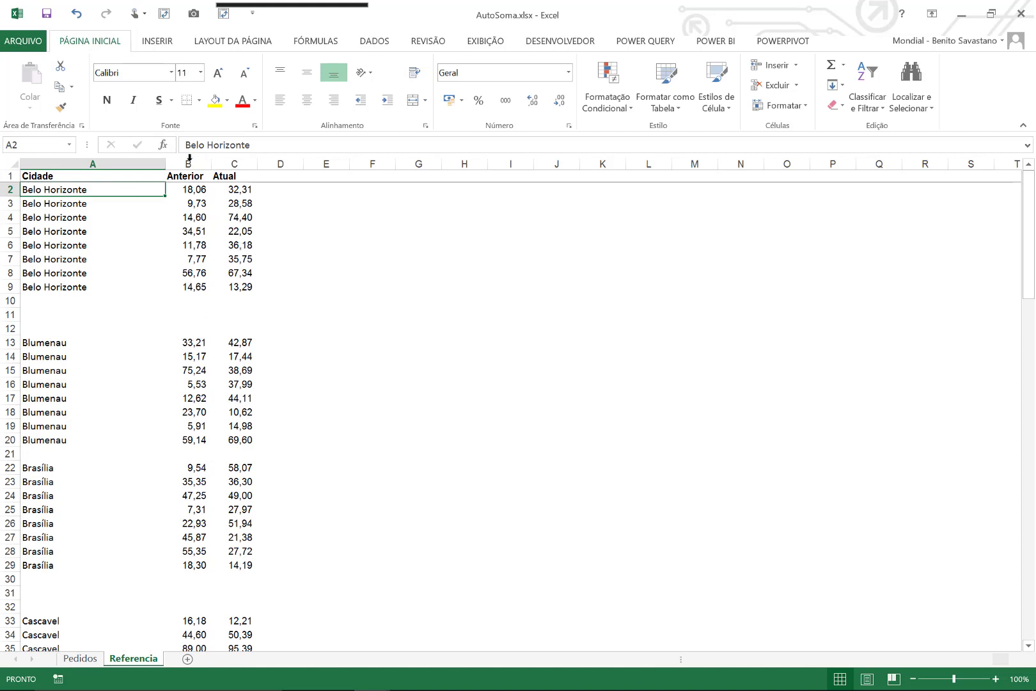
# - Select only the constant cells in the Anterior and Atual columns (B:C) using Go To Special with the Constantes option
pyautogui.moveTo(187, 162); pyautogui.dragTo(231, 164)
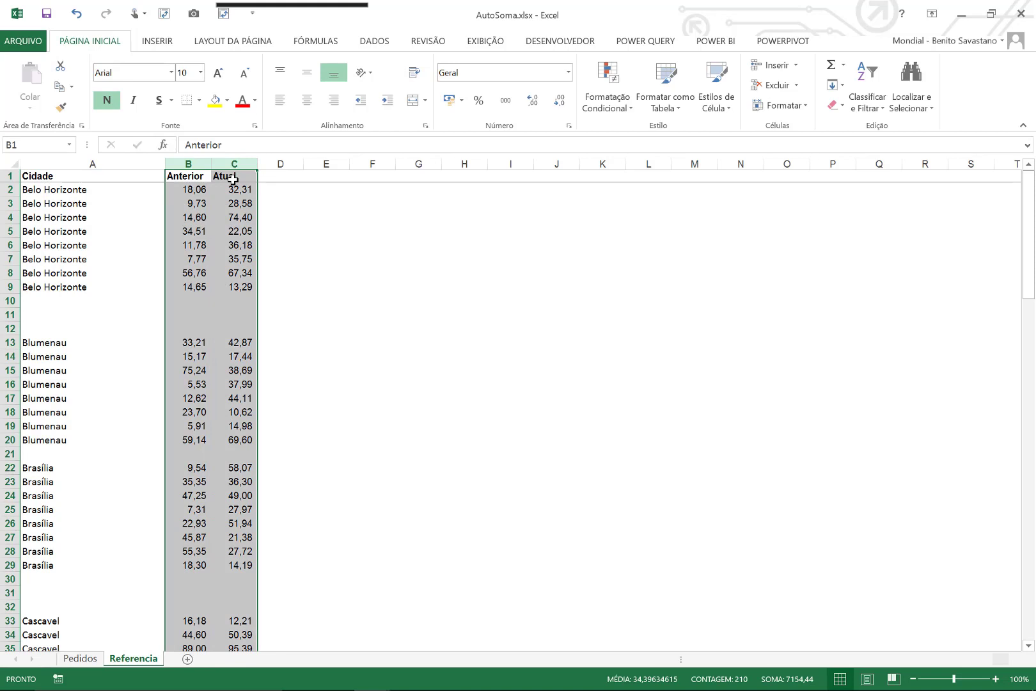
pyautogui.hotkey('ctrl', 'g')
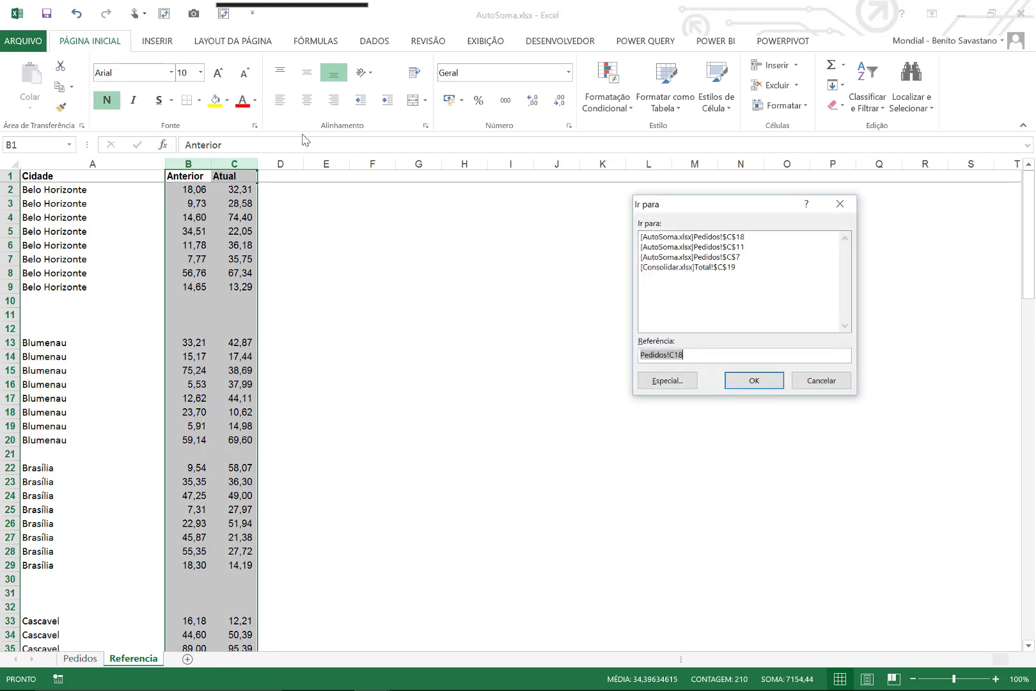
pyautogui.moveTo(726, 211); pyautogui.dragTo(586, 214)
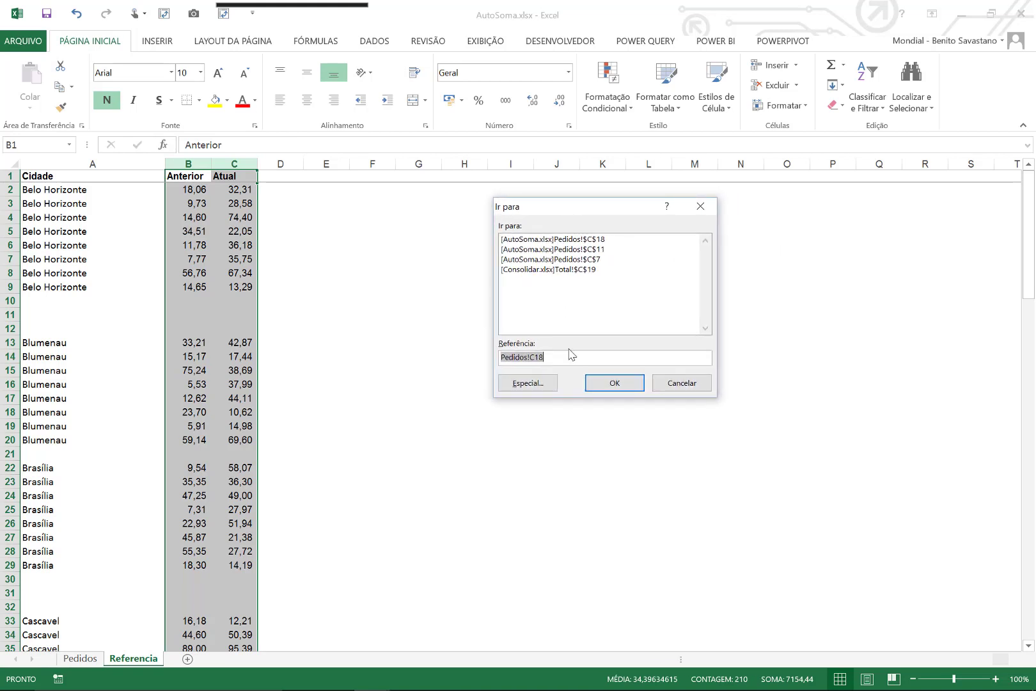
pyautogui.click(535, 384)
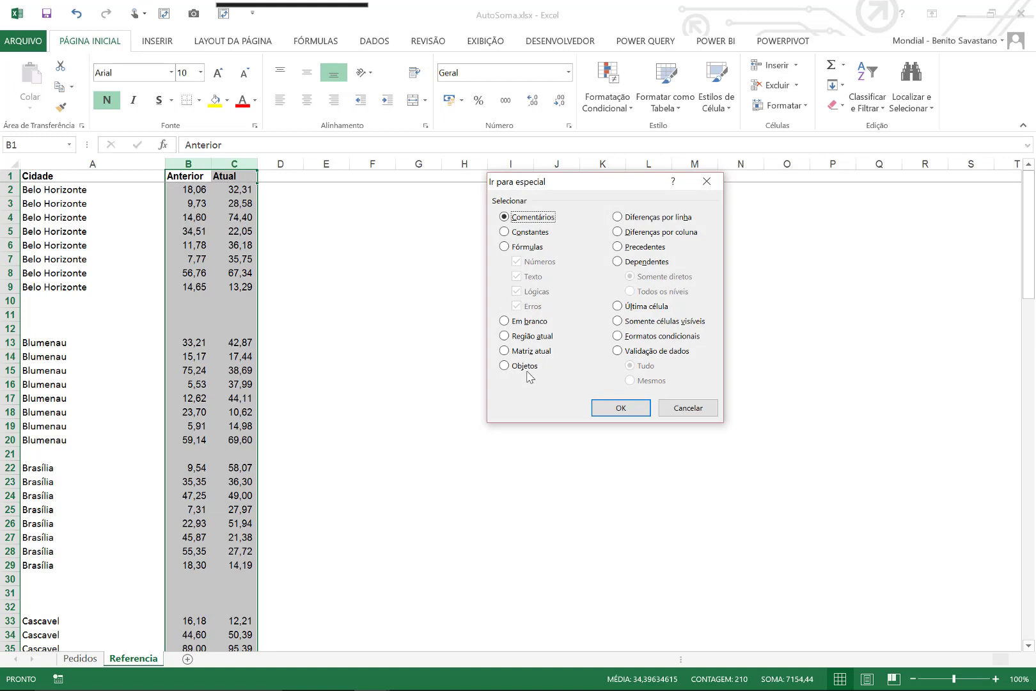
pyautogui.click(520, 233)
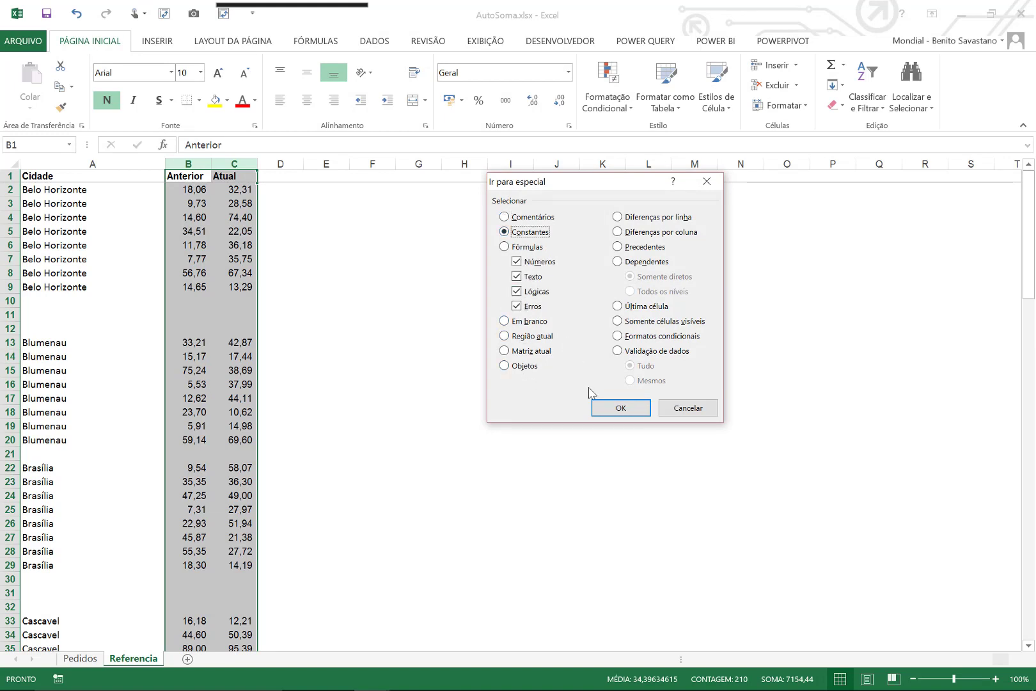
pyautogui.click(621, 408)
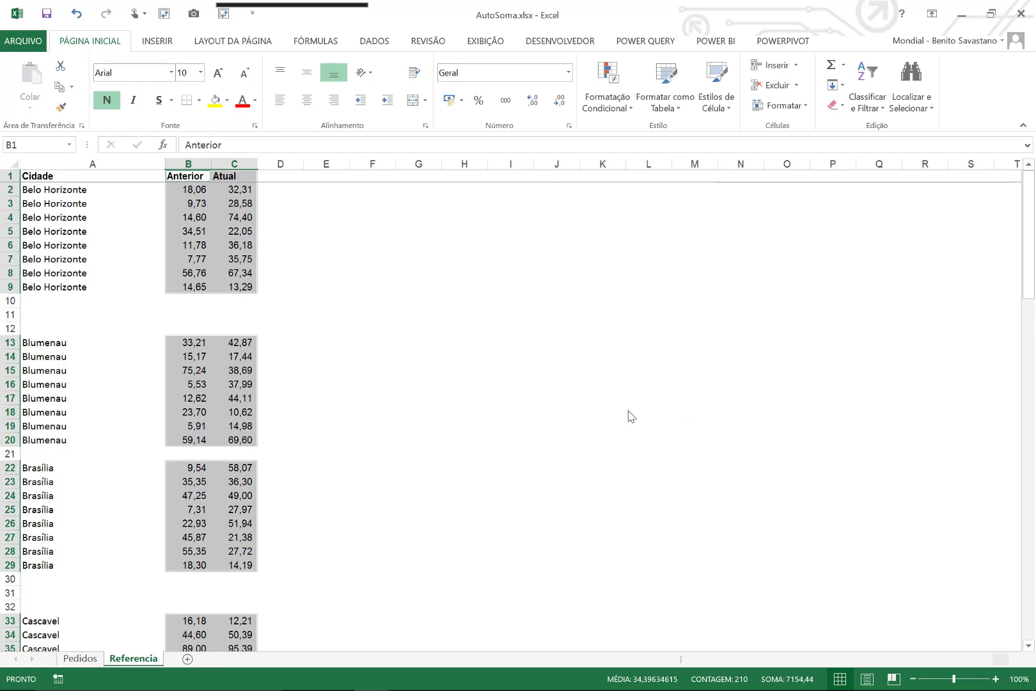
# - Review the selected city blocks and insert AutoSum totals for Anterior and Atual directly below each block
pyautogui.scroll(-4, 385, 345)
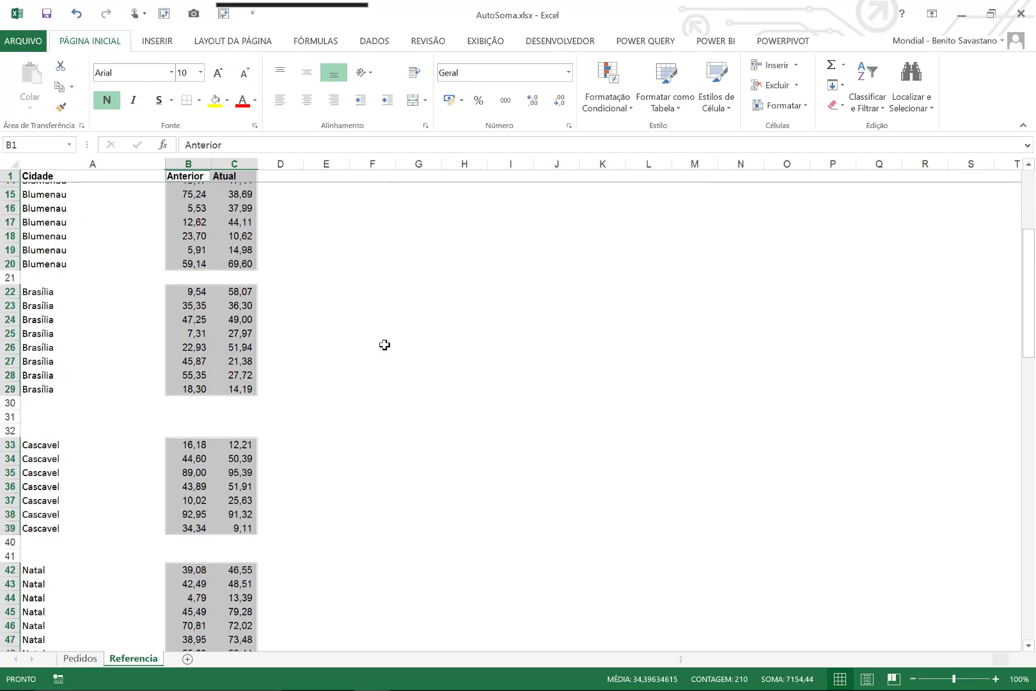
pyautogui.scroll(-13, 384, 345)
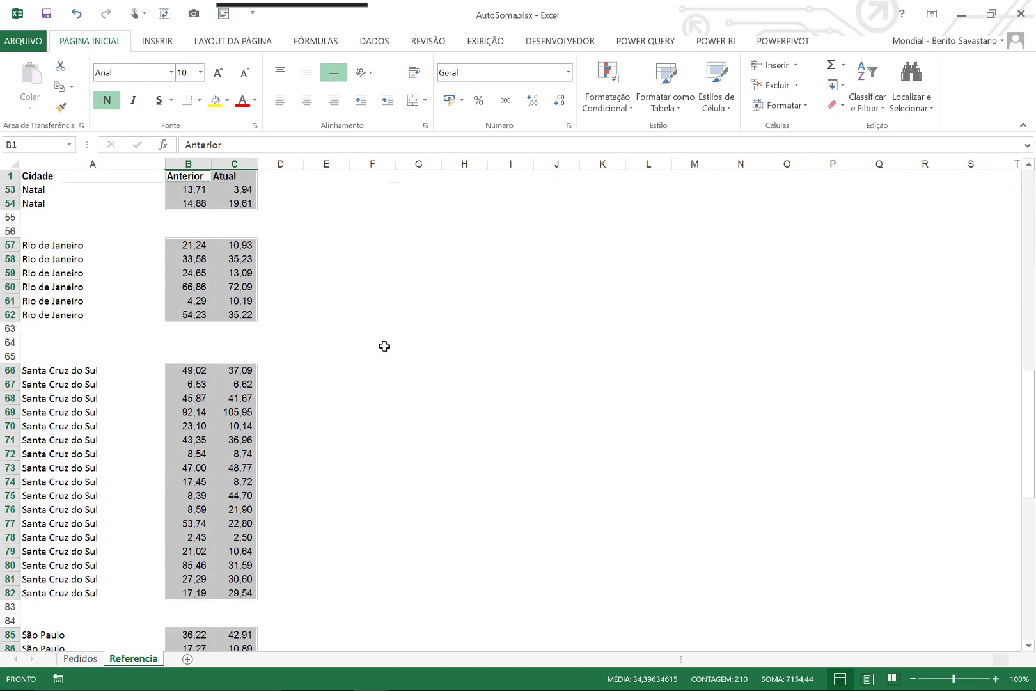
pyautogui.scroll(-13, 385, 346)
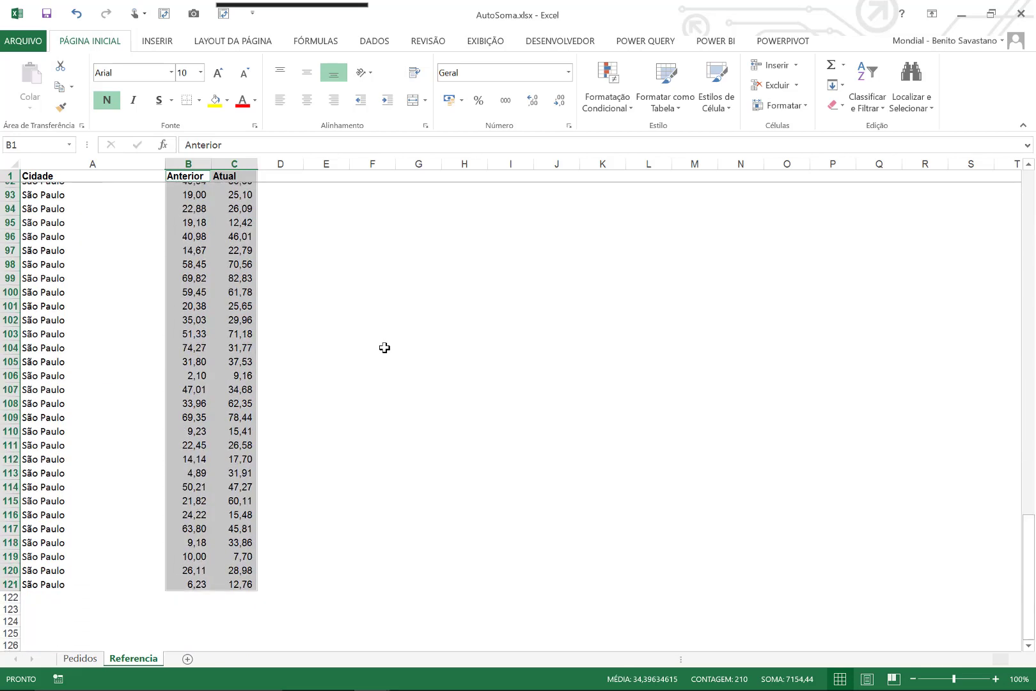
pyautogui.scroll(-4, 385, 347)
pyautogui.scroll(20, 385, 348)
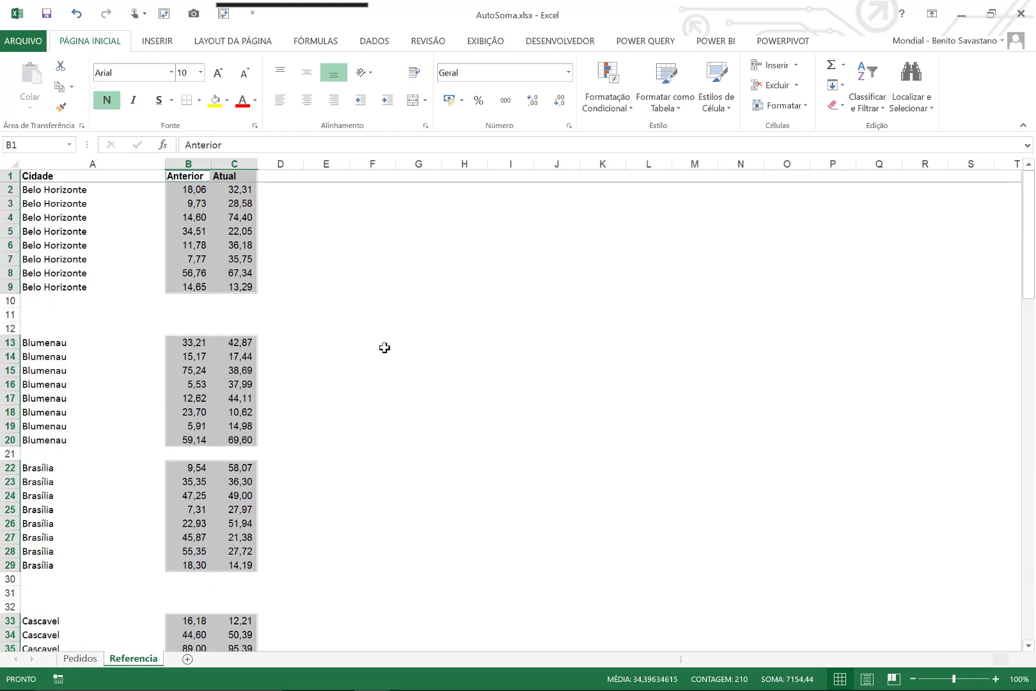
pyautogui.click(831, 66)
pyautogui.scroll(-17, 557, 192)
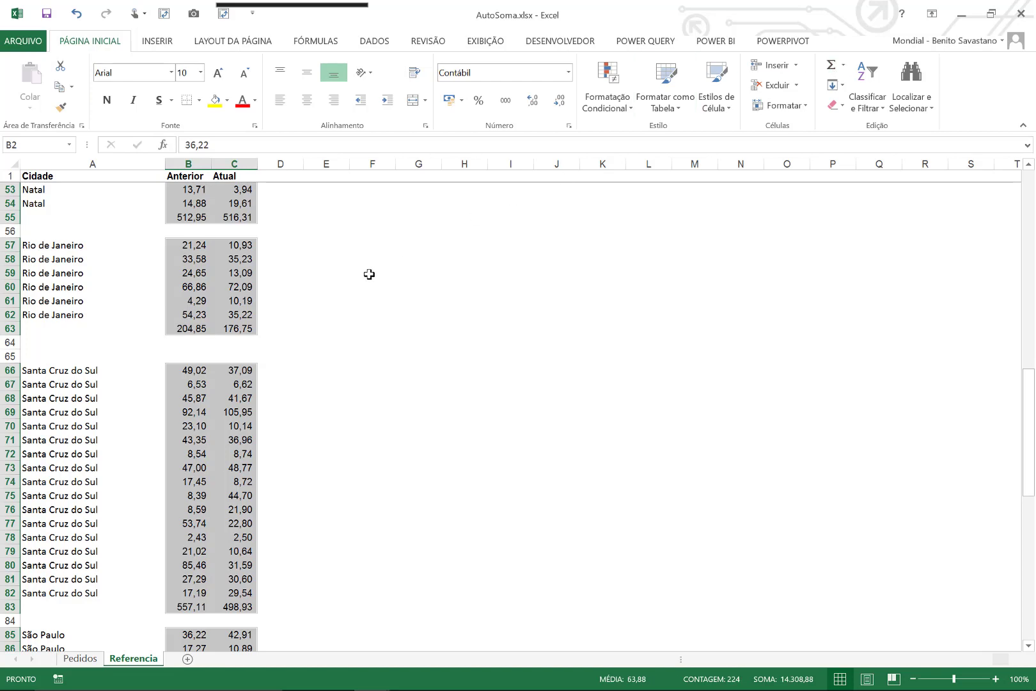
pyautogui.scroll(17, 369, 273)
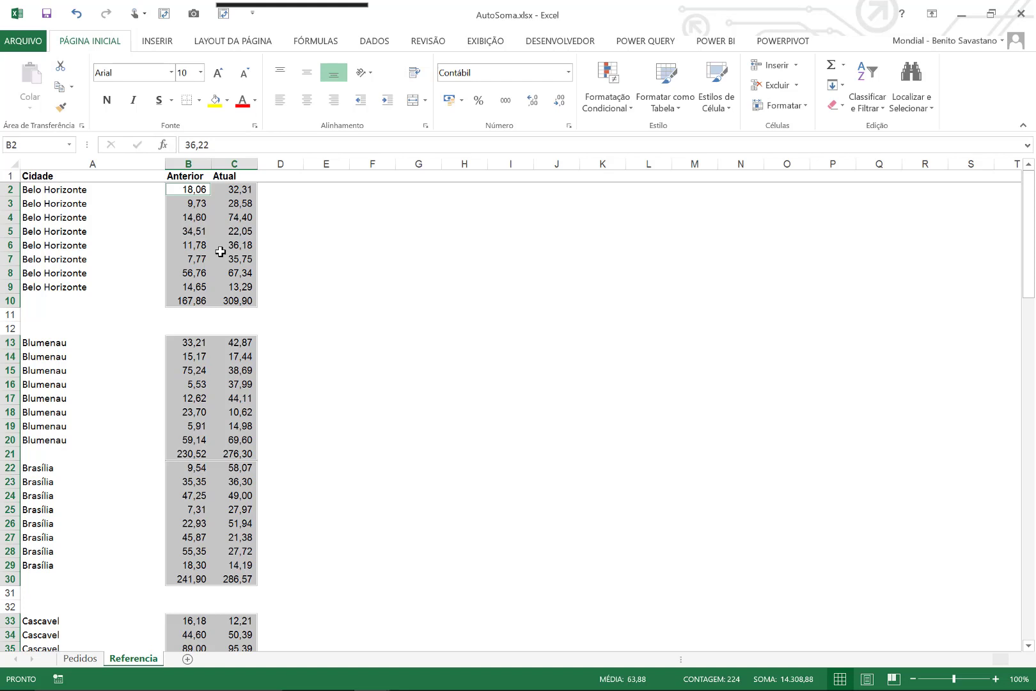
# - Select only the block-total formulas in columns B:C using Go To Special with Fórmulas, and format them bold and red
pyautogui.press('F5')
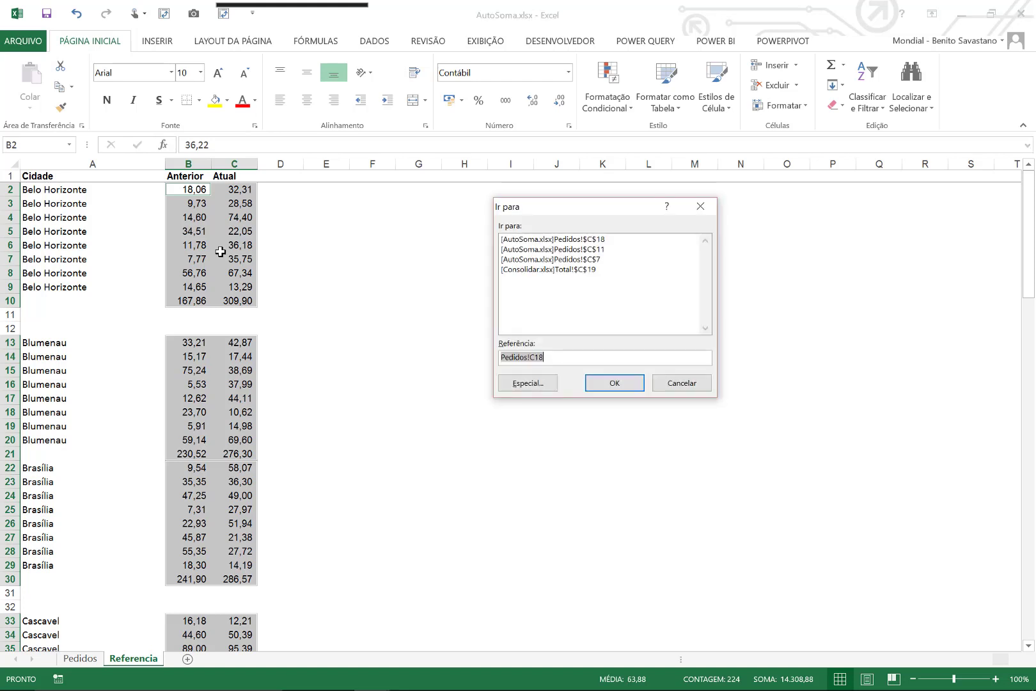
pyautogui.click(524, 384)
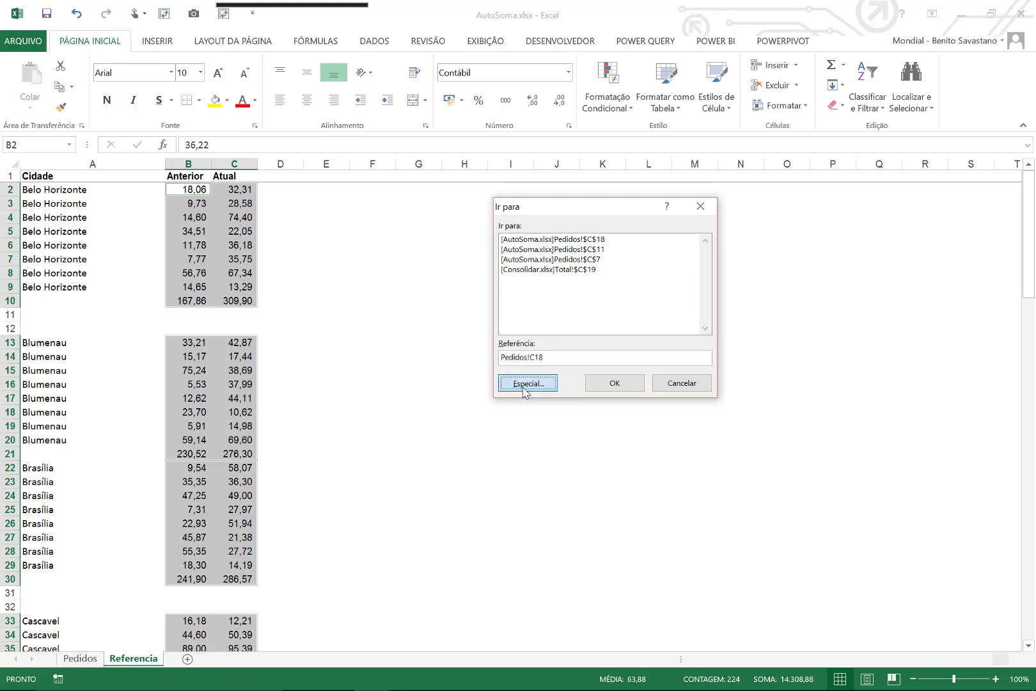
pyautogui.click(505, 247)
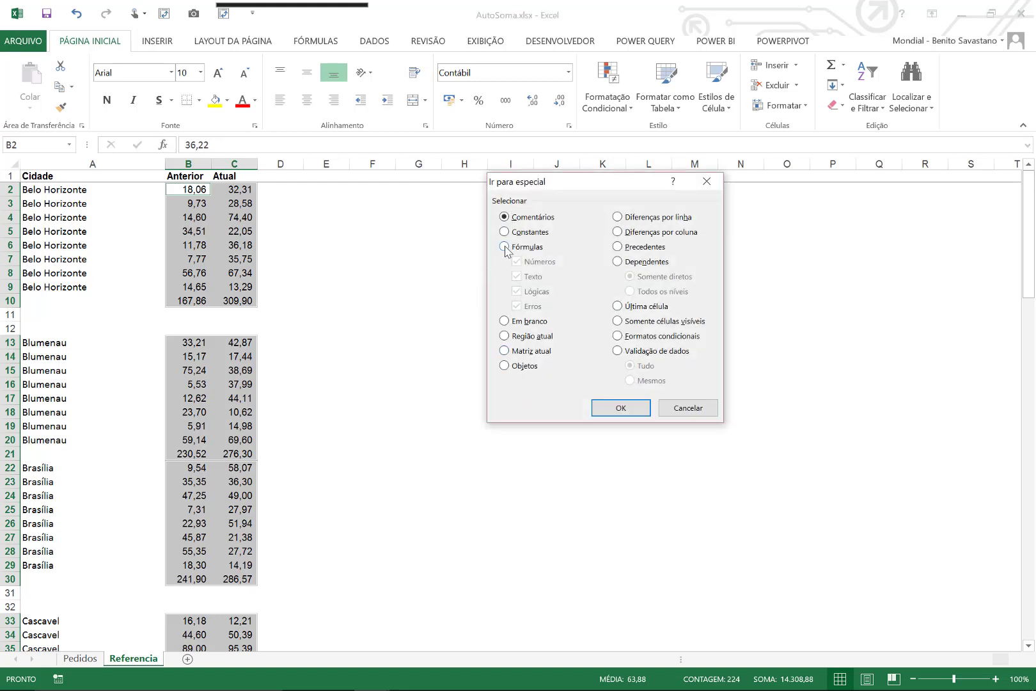
pyautogui.click(629, 410)
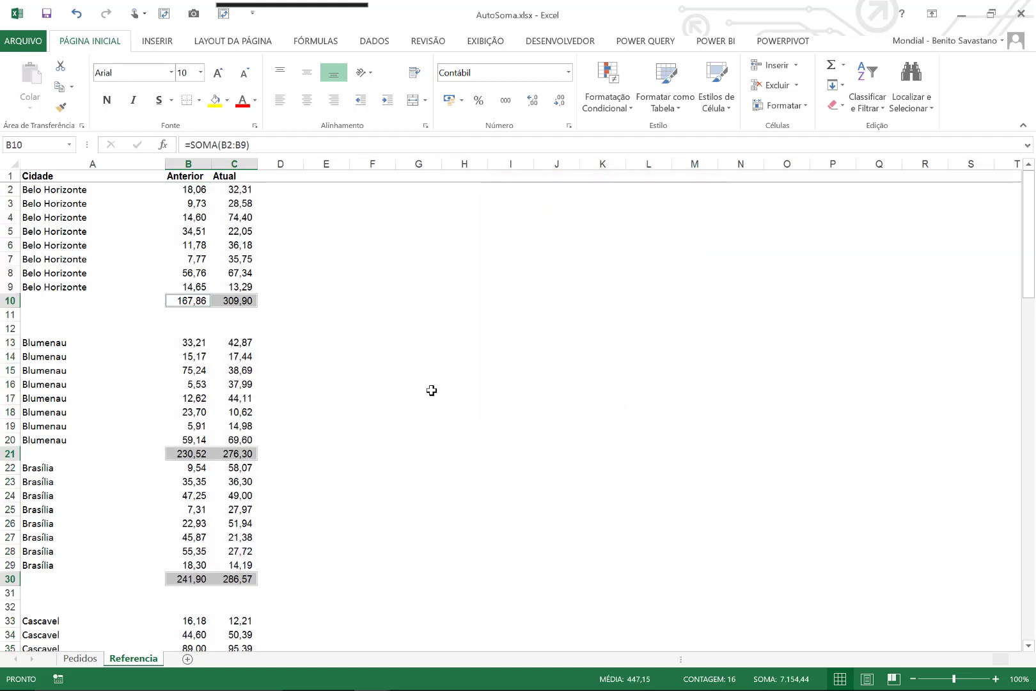
pyautogui.click(119, 100)
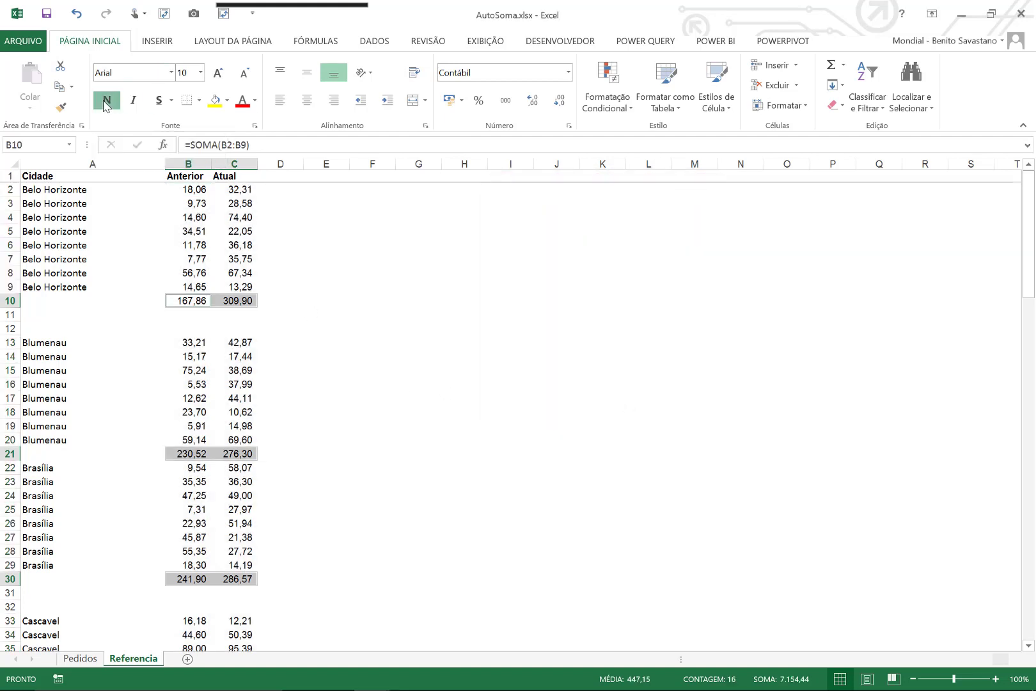
pyautogui.click(242, 101)
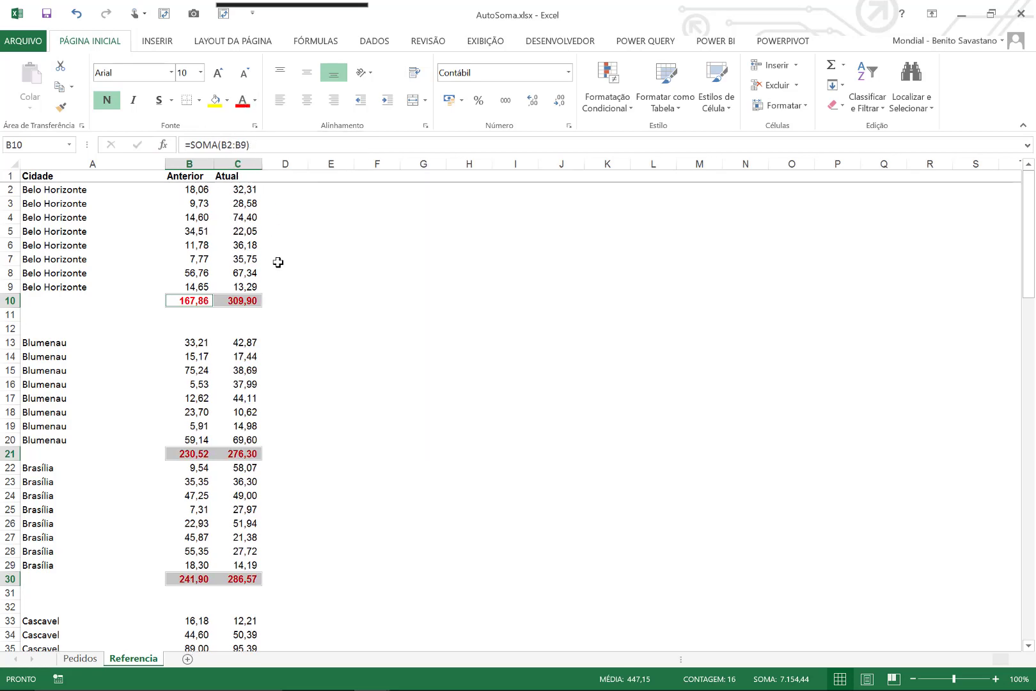
pyautogui.scroll(-3, 367, 376)
pyautogui.scroll(-14, 366, 377)
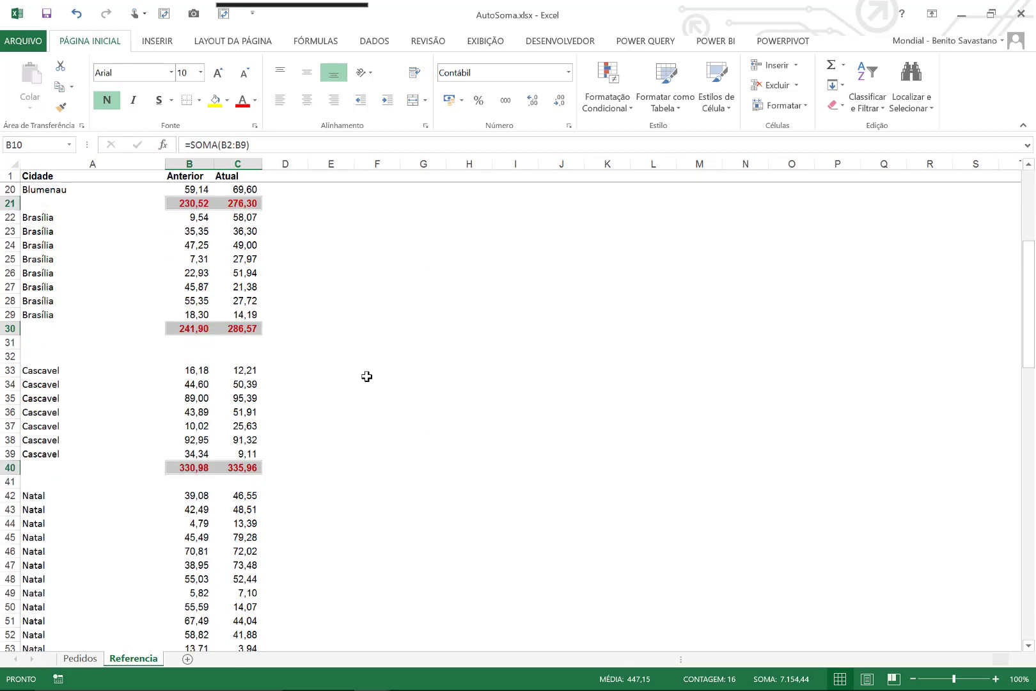
pyautogui.scroll(-13, 367, 378)
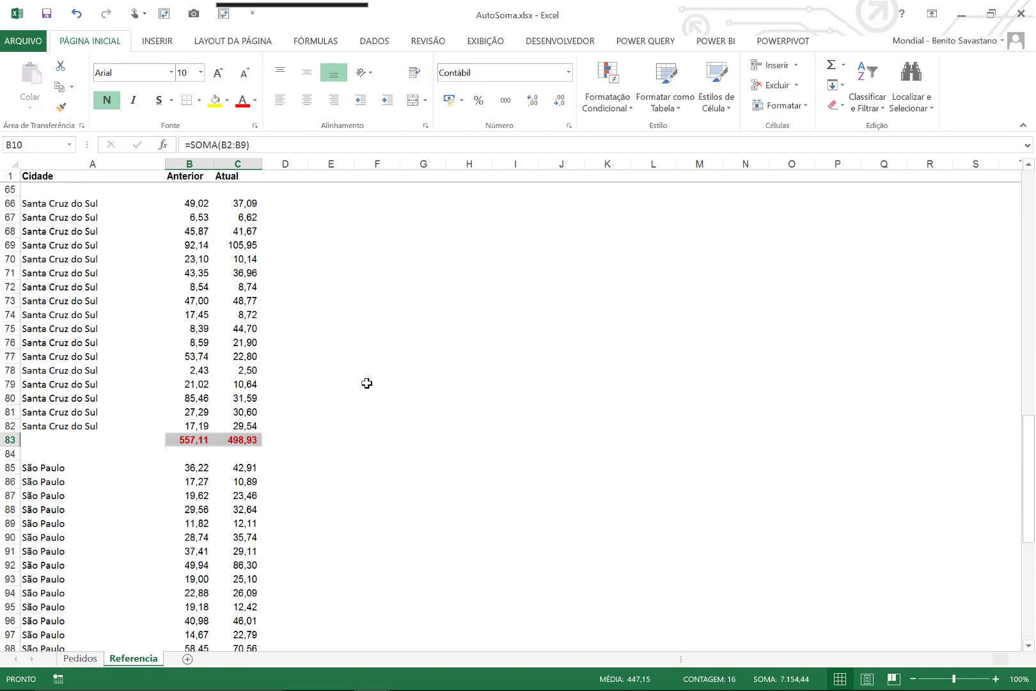
pyautogui.scroll(-2, 367, 384)
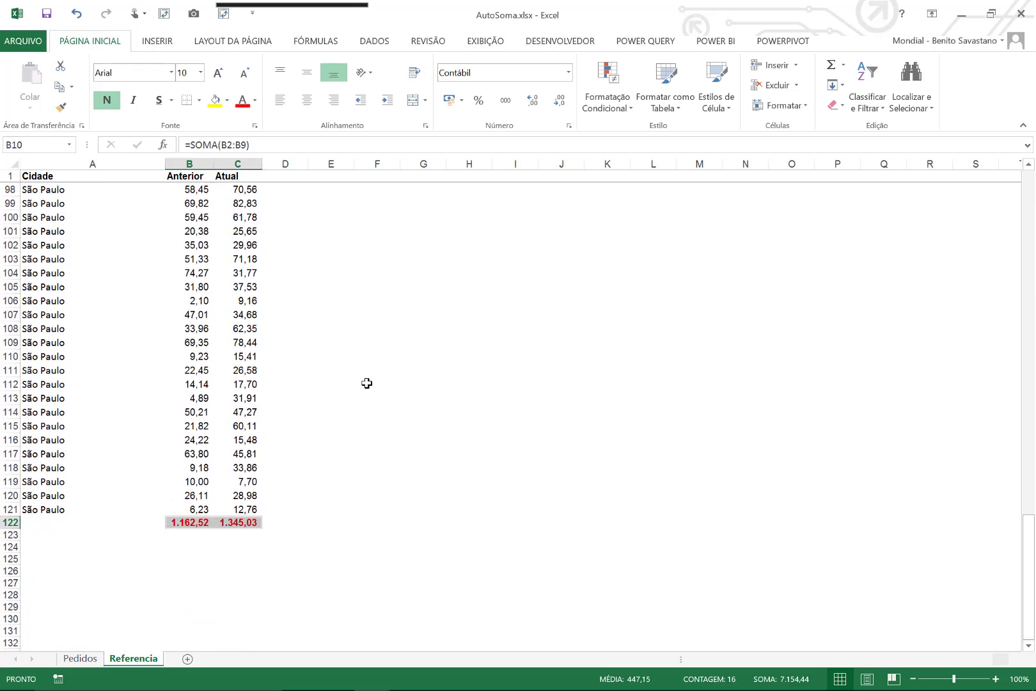
# - Select the blank cells within B2:C122 using Go To Special with Em branco and delete their entire rows
pyautogui.press('pageup')
pyautogui.scroll(20, 366, 383)
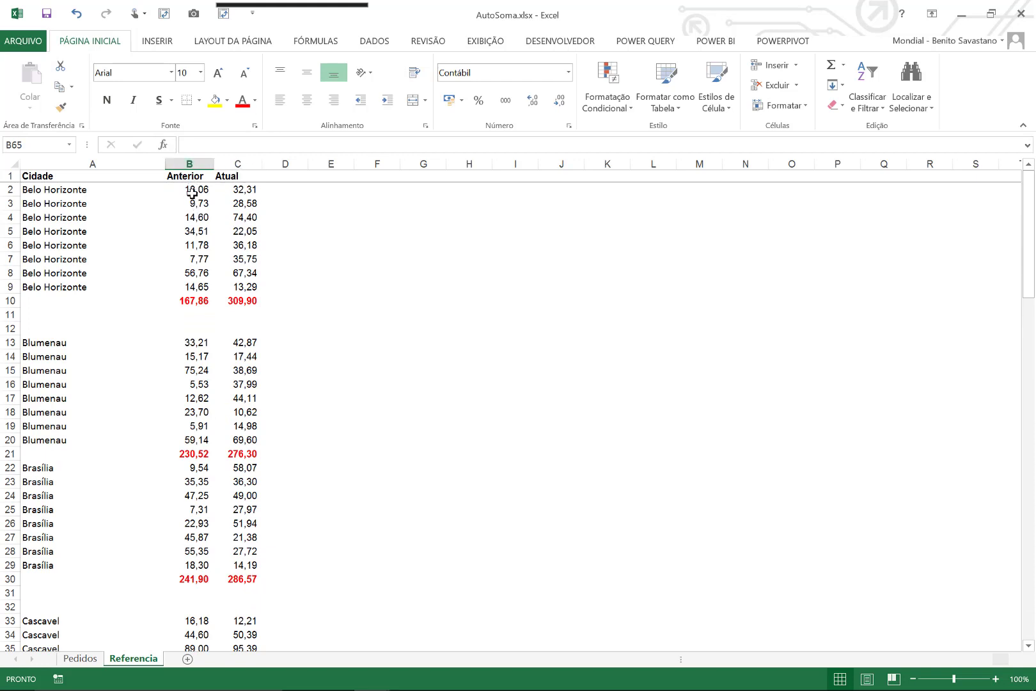
pyautogui.moveTo(190, 189); pyautogui.dragTo(249, 621)
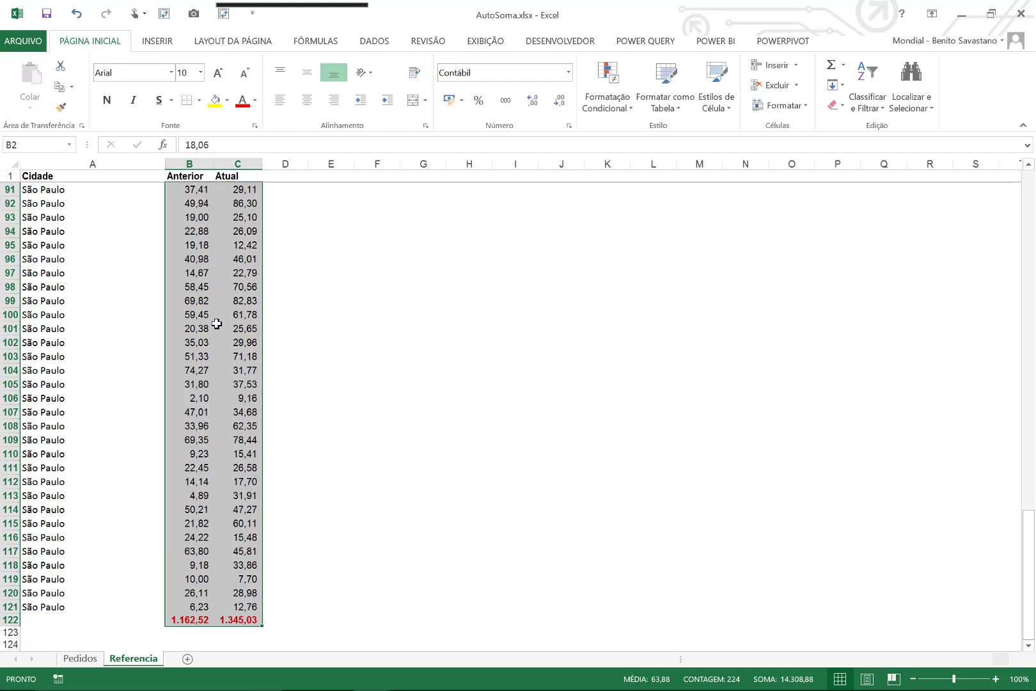
pyautogui.press('F5')
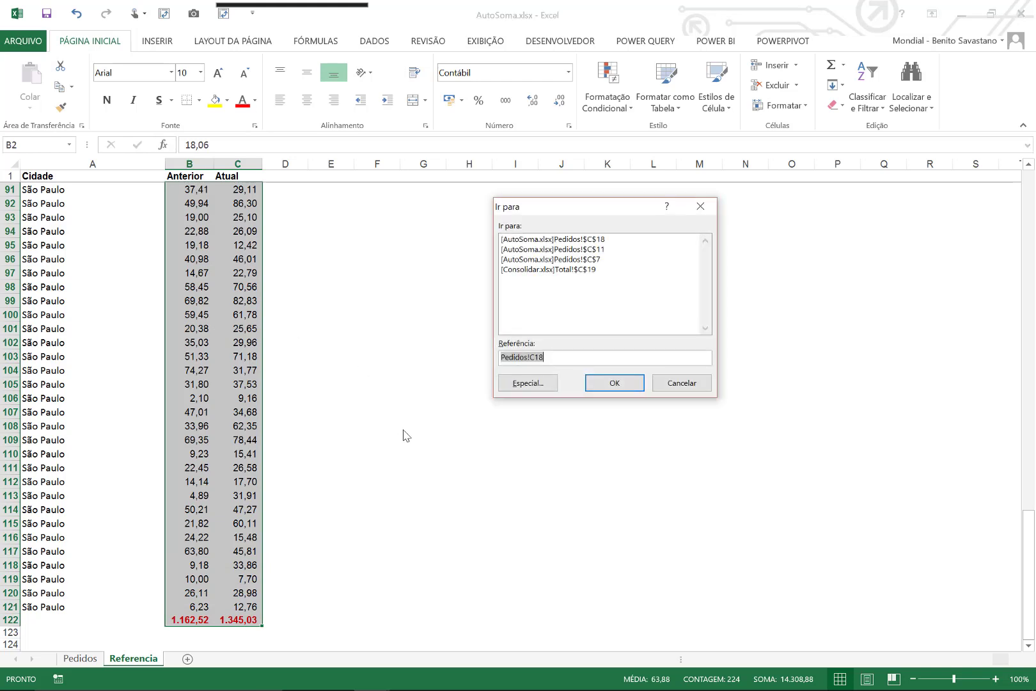
pyautogui.click(543, 392)
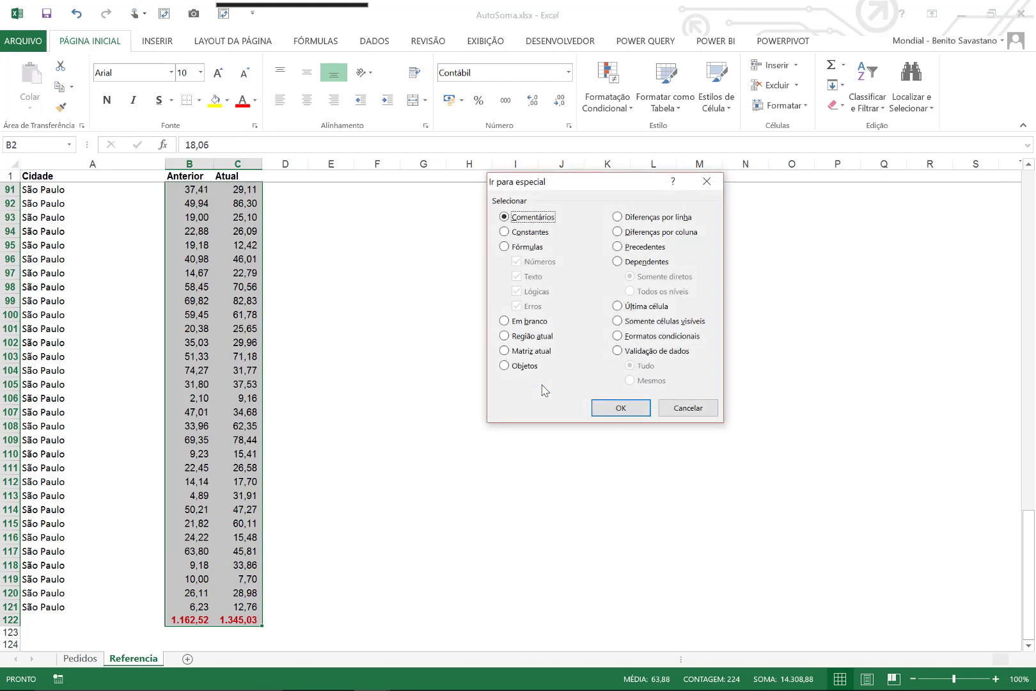
pyautogui.click(505, 322)
pyautogui.click(620, 408)
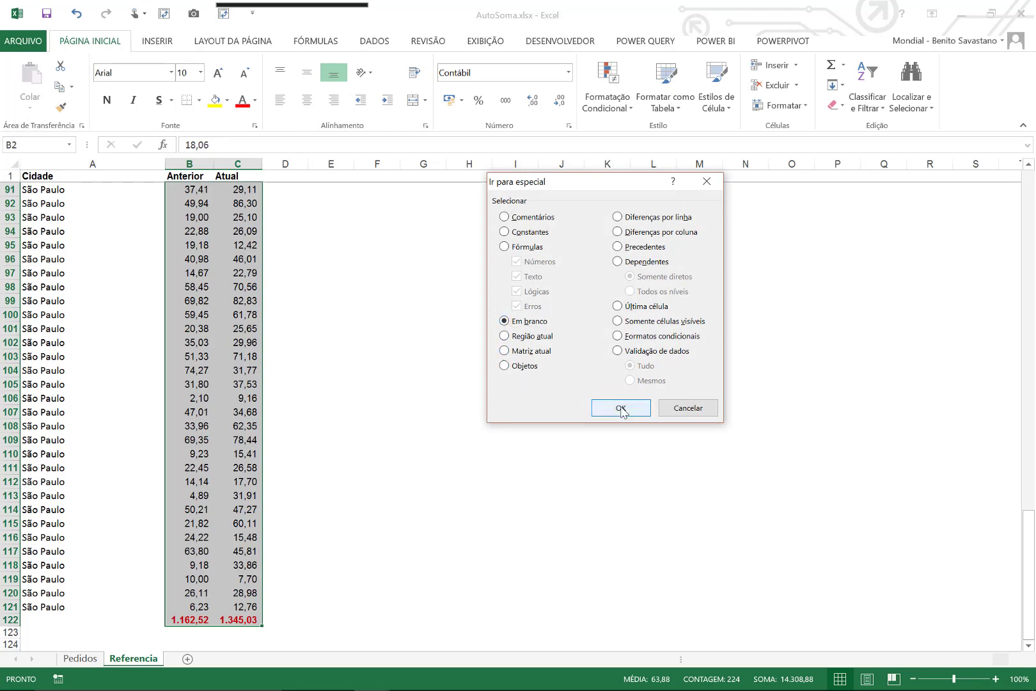
pyautogui.scroll(5, 599, 392)
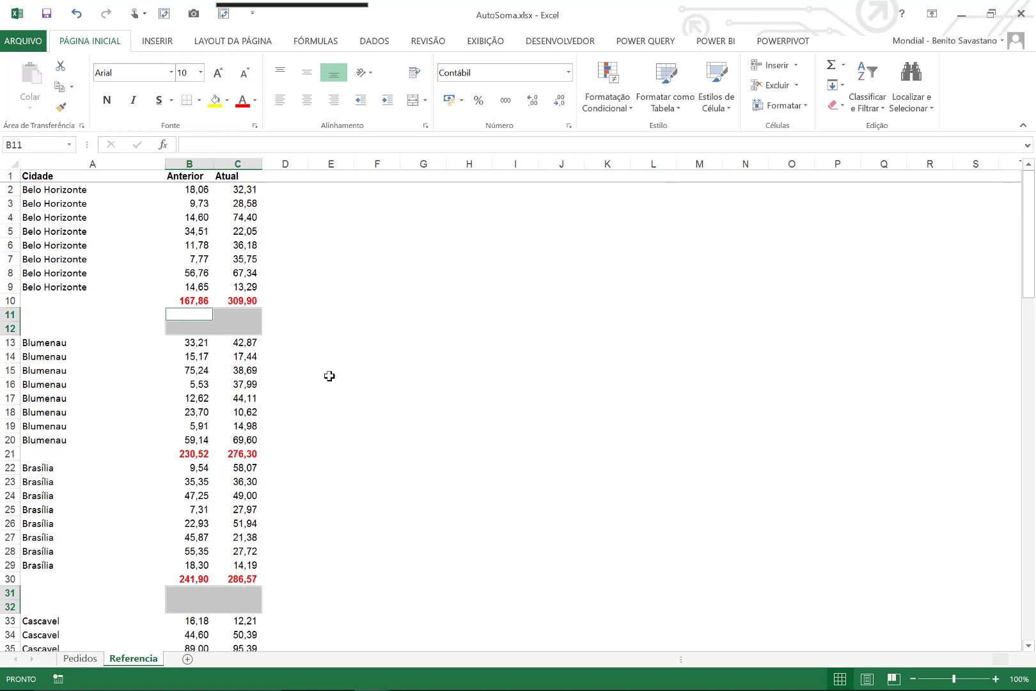
pyautogui.rightClick(227, 323)
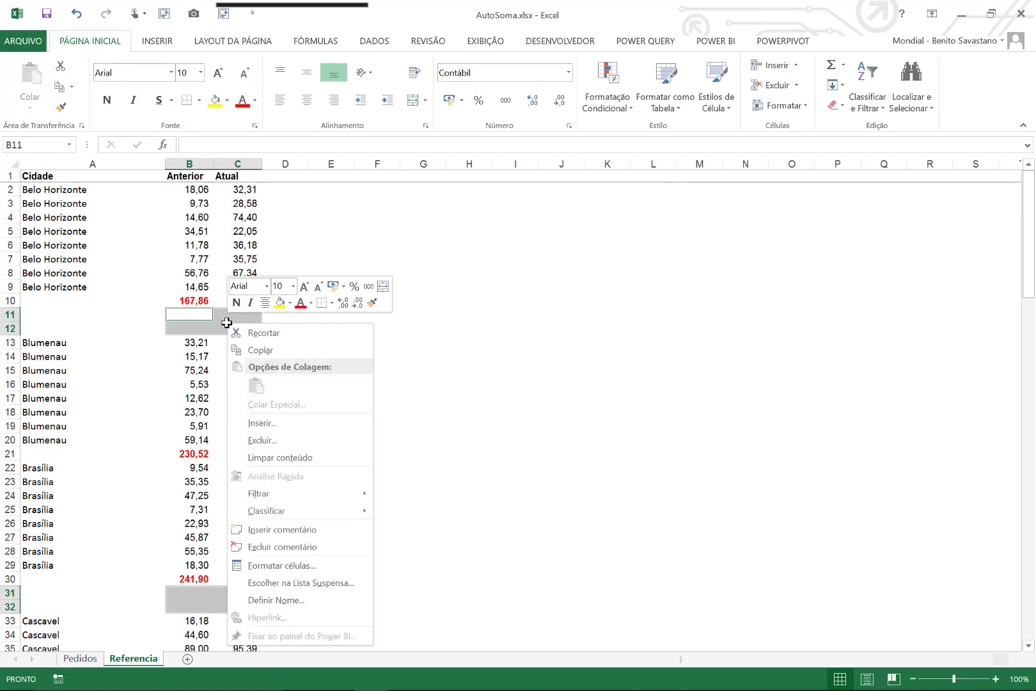
pyautogui.click(261, 442)
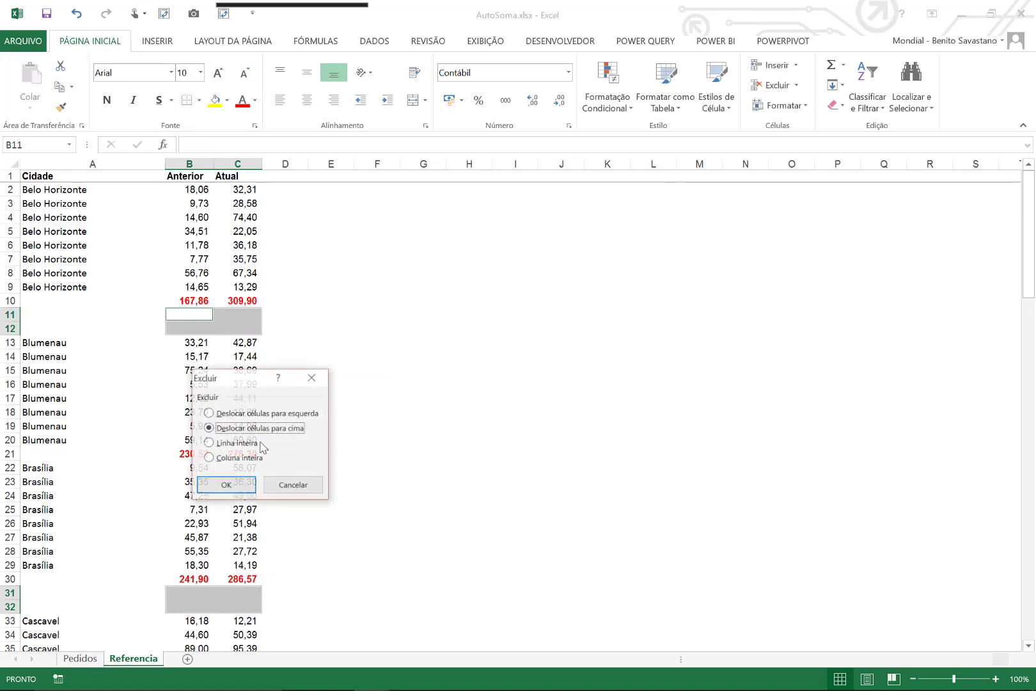
pyautogui.click(225, 444)
pyautogui.click(227, 486)
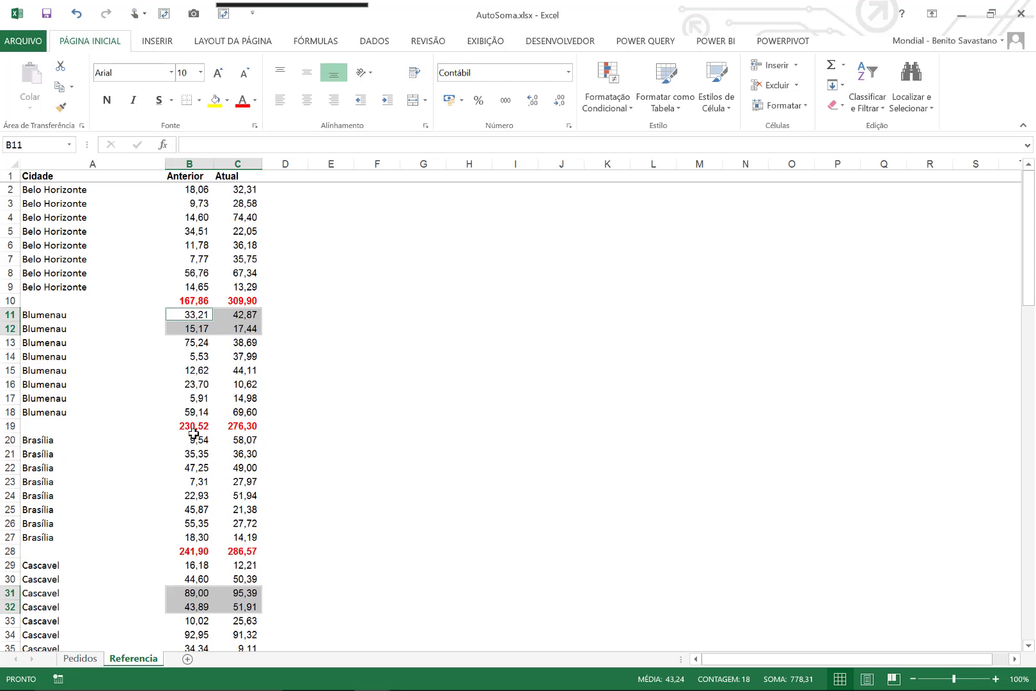
# - Insert AutoSum grand totals for Anterior and Atual in B114:C114, directly below the São Paulo subtotals
pyautogui.click(197, 314)
pyautogui.doubleClick(197, 322)
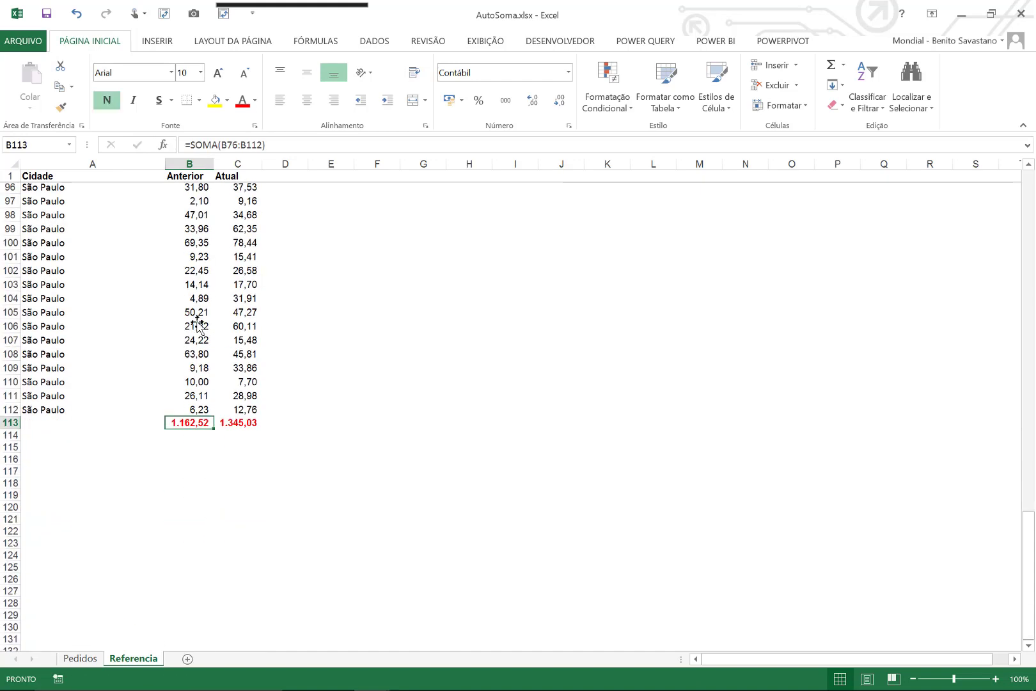
pyautogui.click(192, 422)
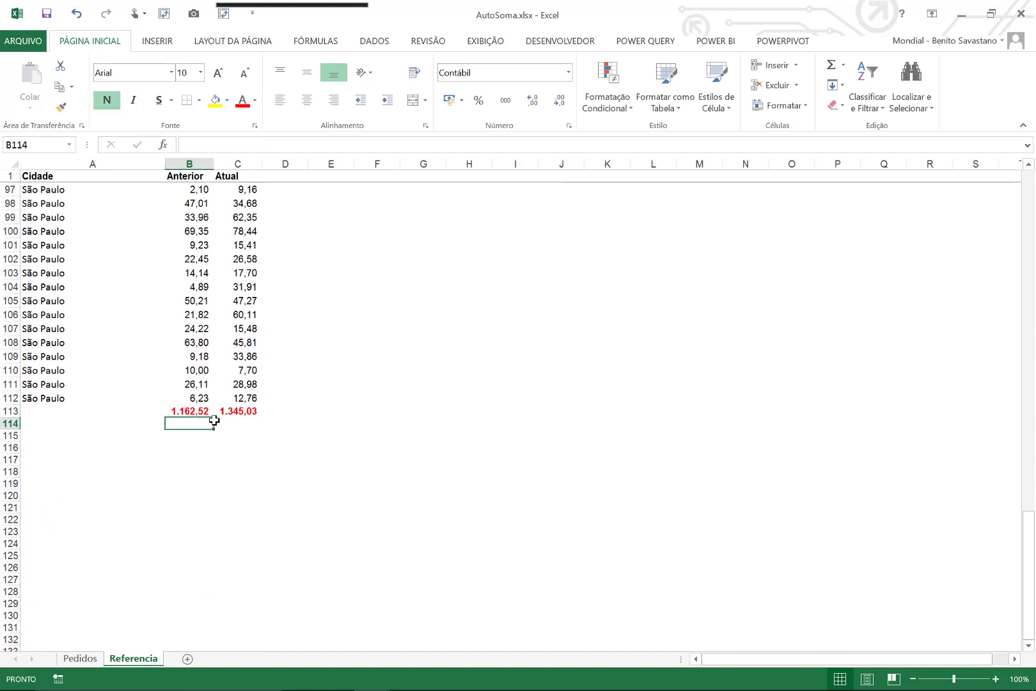
pyautogui.moveTo(213, 421); pyautogui.dragTo(227, 419)
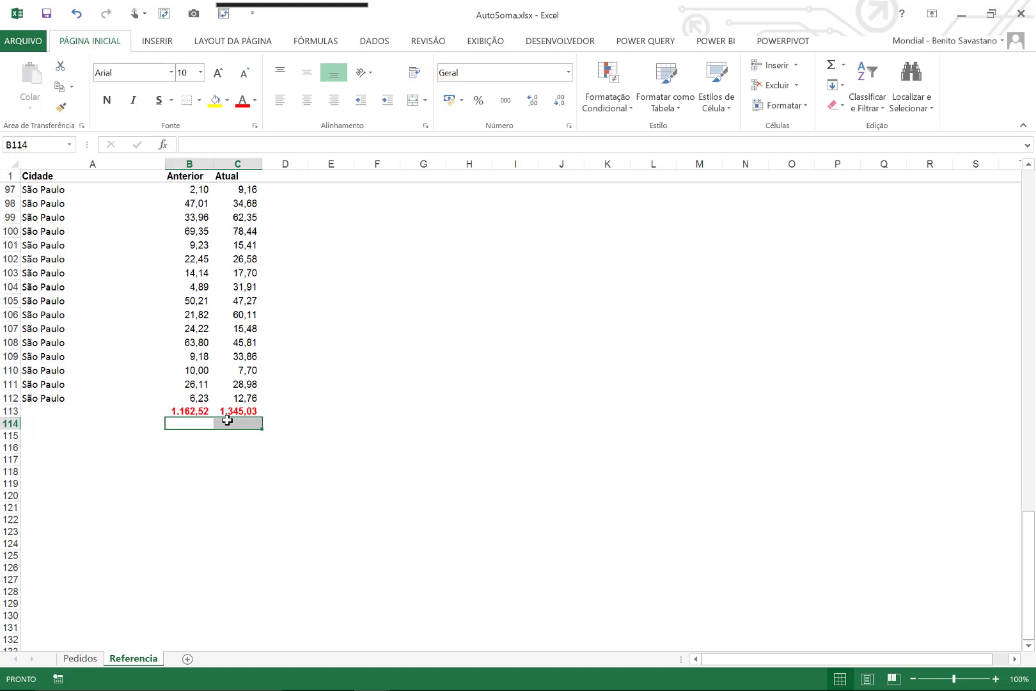
pyautogui.hotkey('alt', '=')
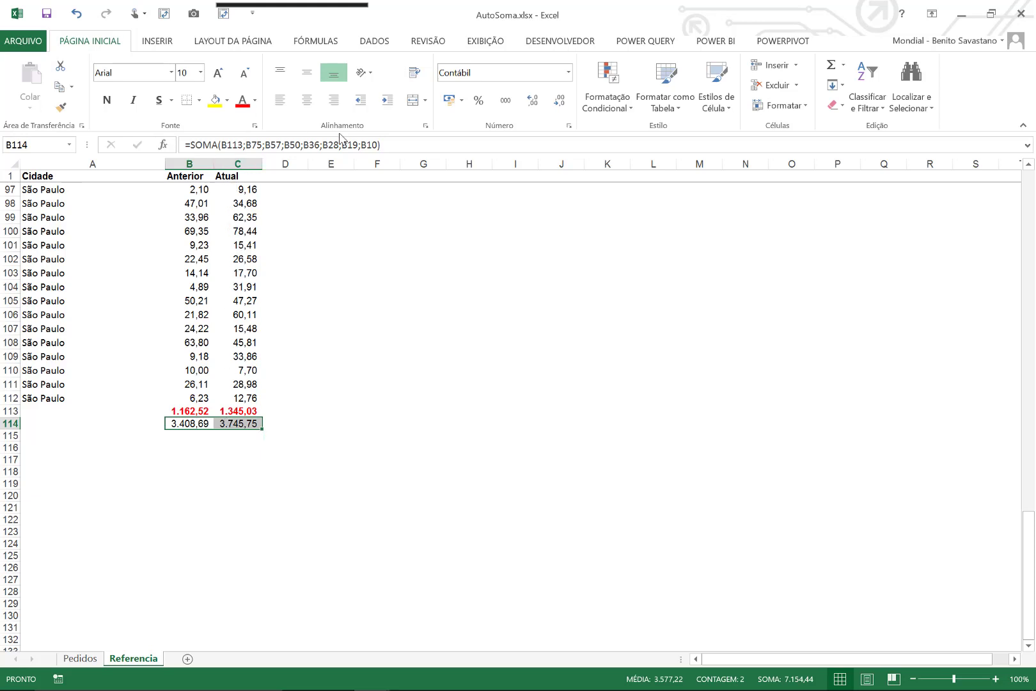
pyautogui.moveTo(1028, 582); pyautogui.dragTo(1035, 608)
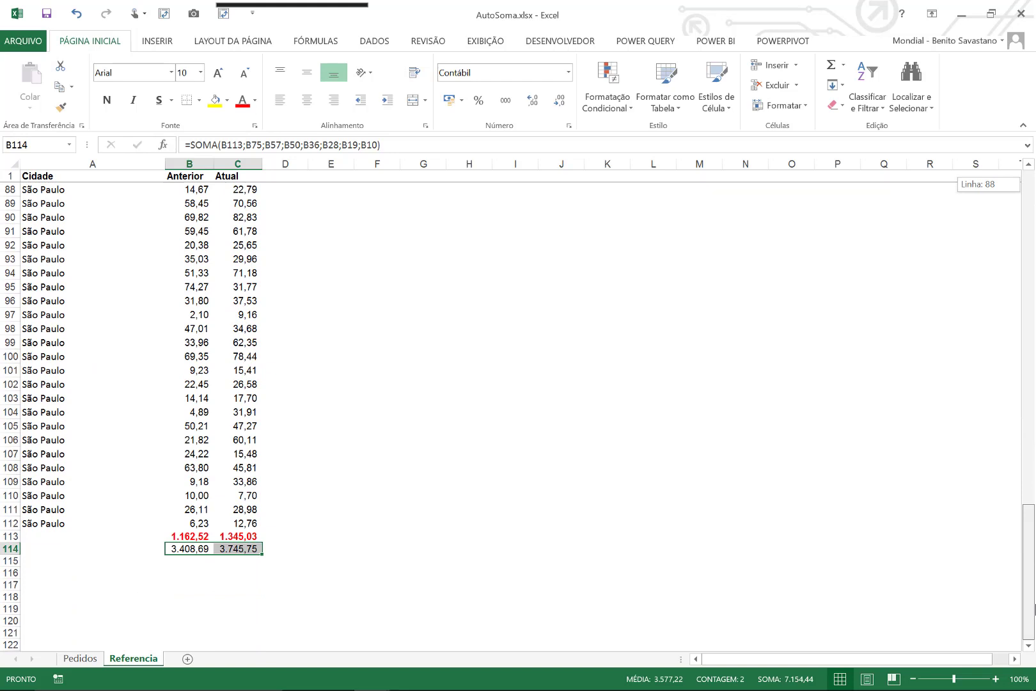
pyautogui.moveTo(1035, 594); pyautogui.dragTo(1023, 182)
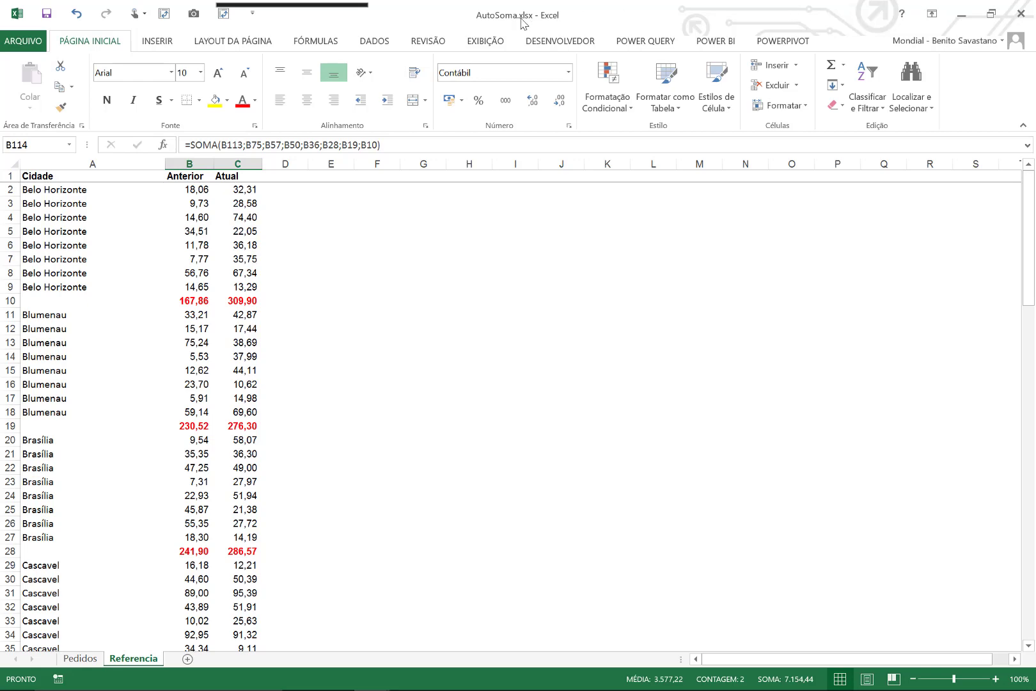
# - Undo the grand totals, the blank-row deletion, the bold red formatting and the AutoSum block totals on the Referencia sheet
pyautogui.click(76, 13)
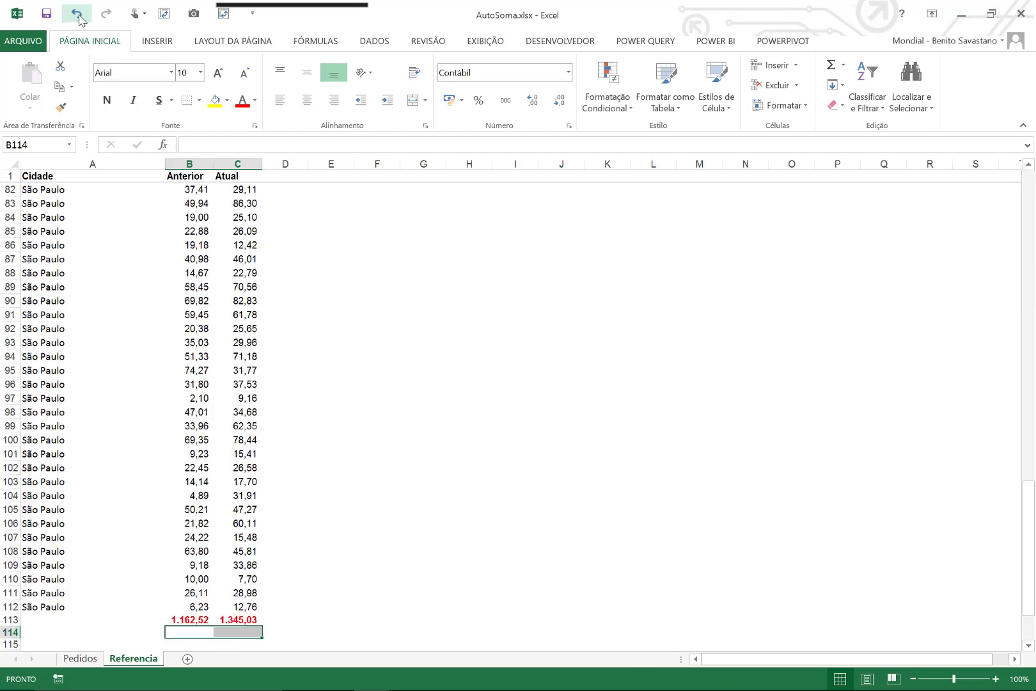
pyautogui.click(77, 14)
pyautogui.click(78, 14)
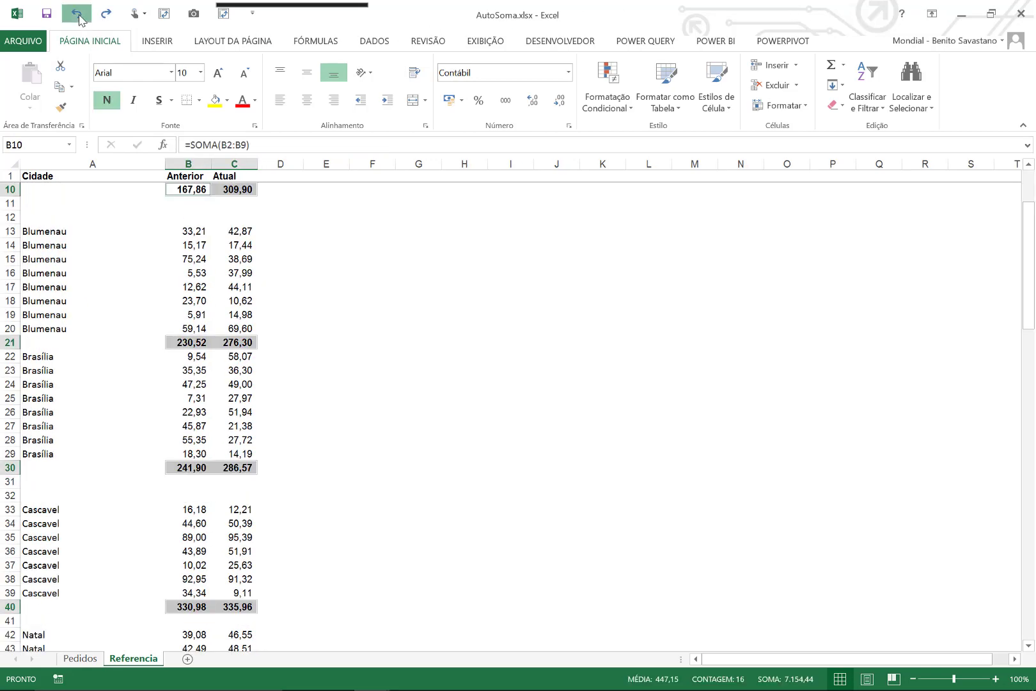
pyautogui.click(77, 14)
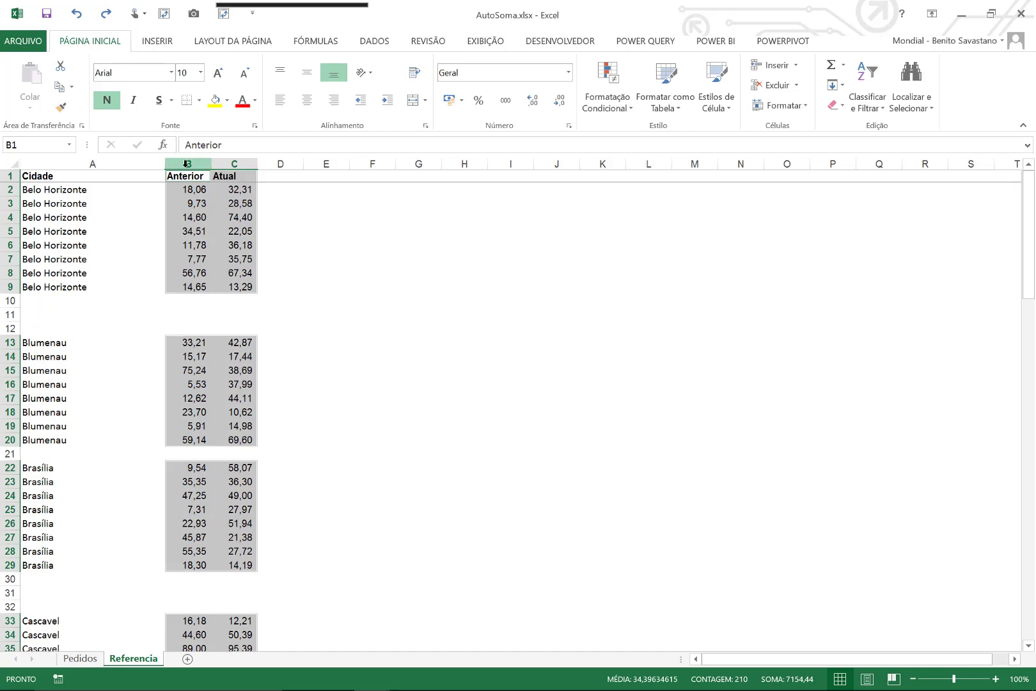
# - Delete the entire rows of all blank cells in B2:C121, selecting them using Go To Special with Em branco
pyautogui.moveTo(192, 190); pyautogui.dragTo(249, 621)
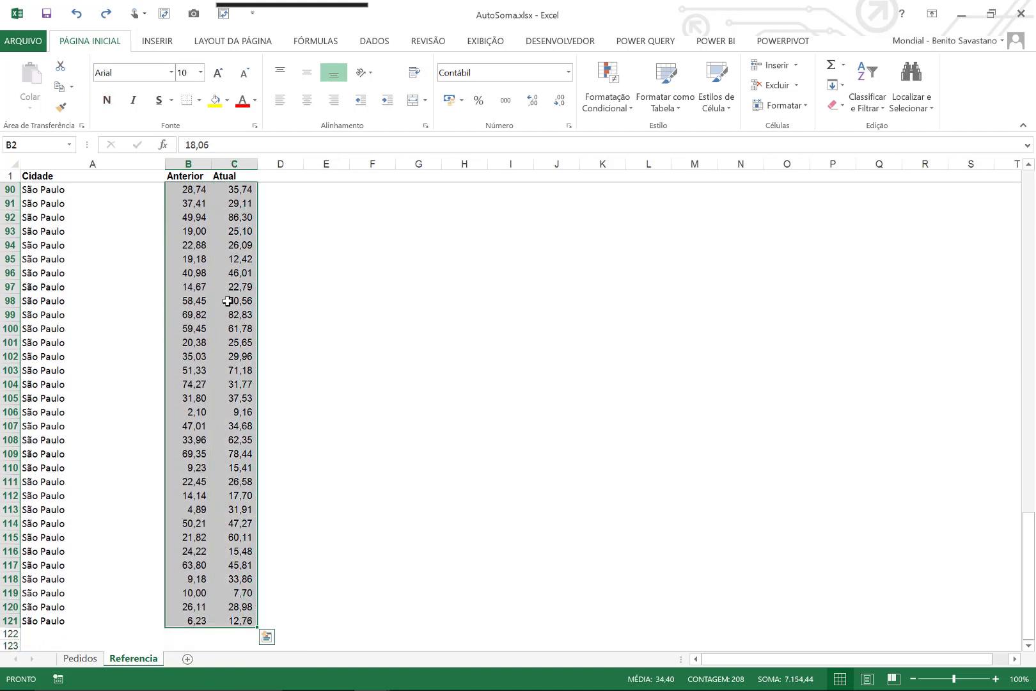
pyautogui.press('F5')
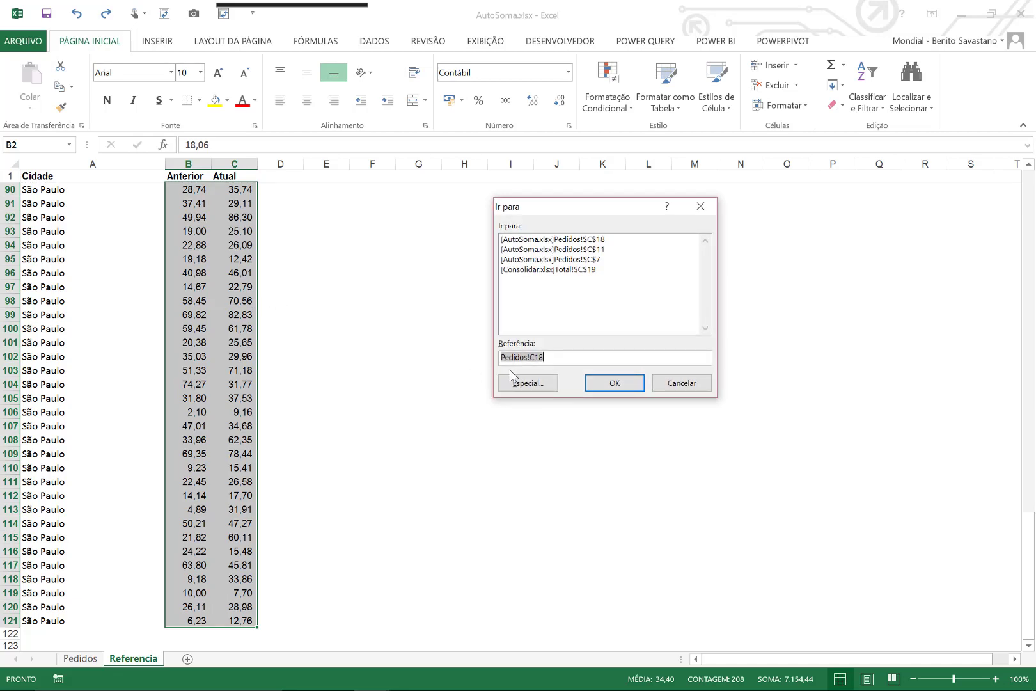
pyautogui.click(526, 383)
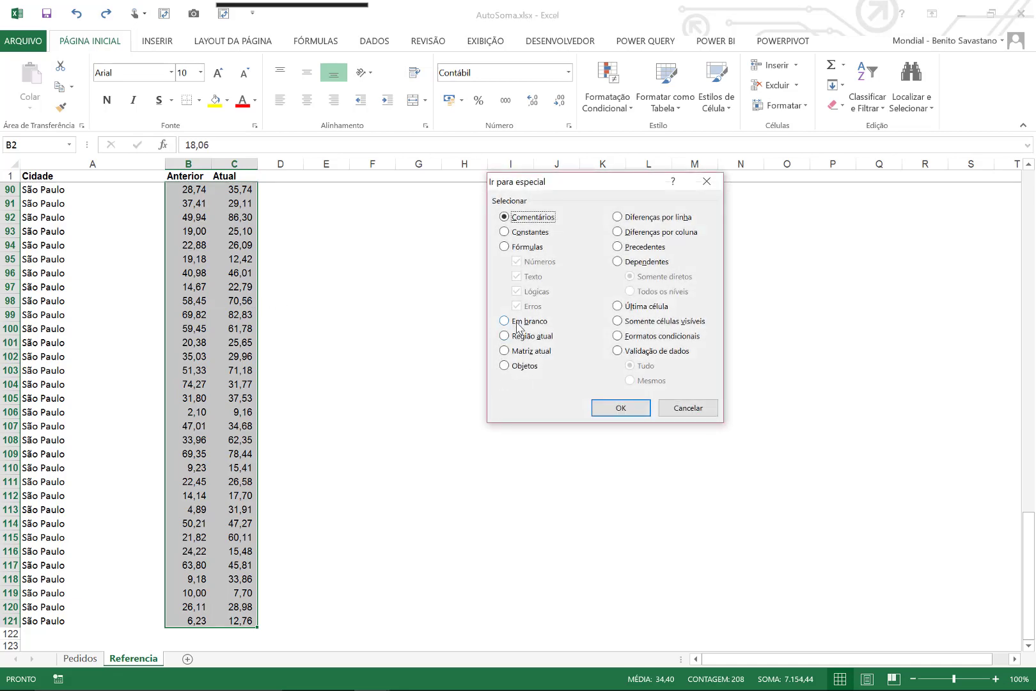
pyautogui.click(516, 322)
pyautogui.click(620, 408)
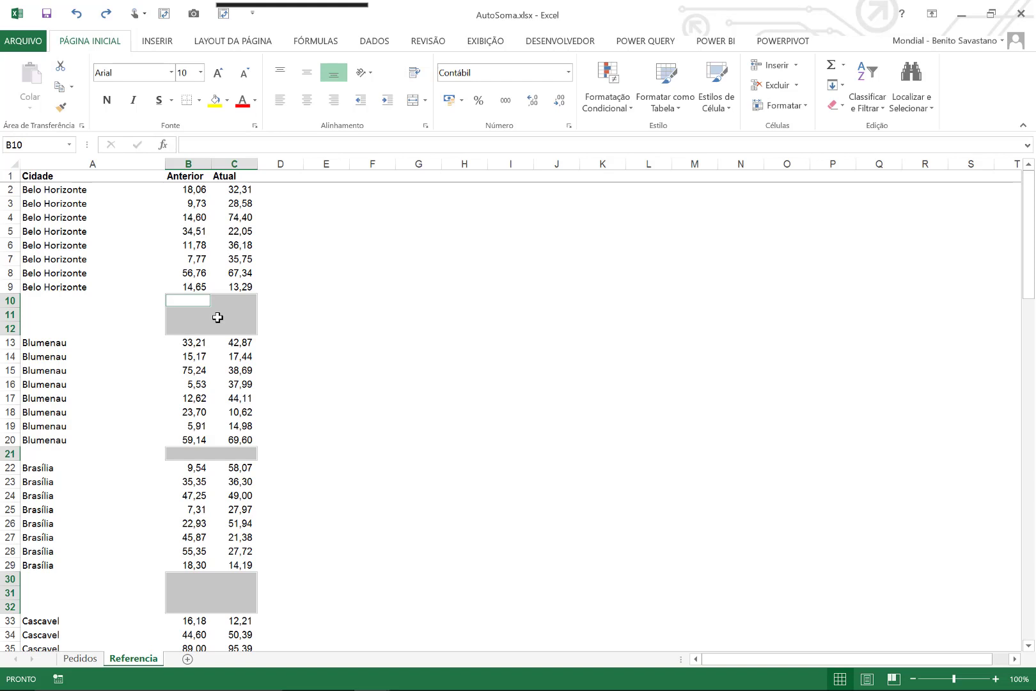
pyautogui.rightClick(218, 317)
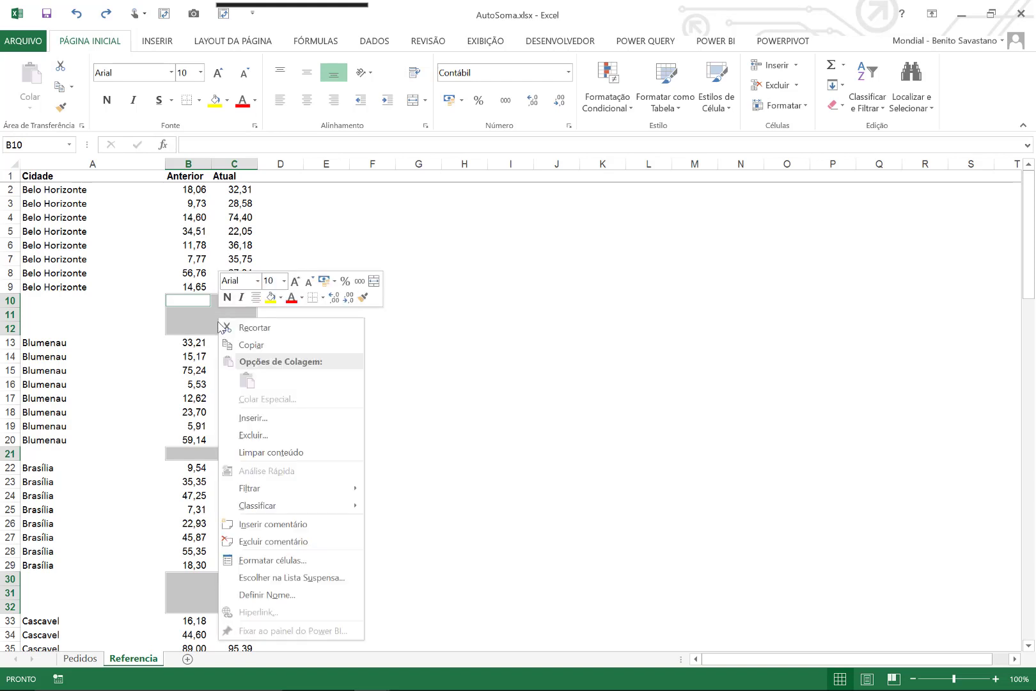
pyautogui.click(248, 435)
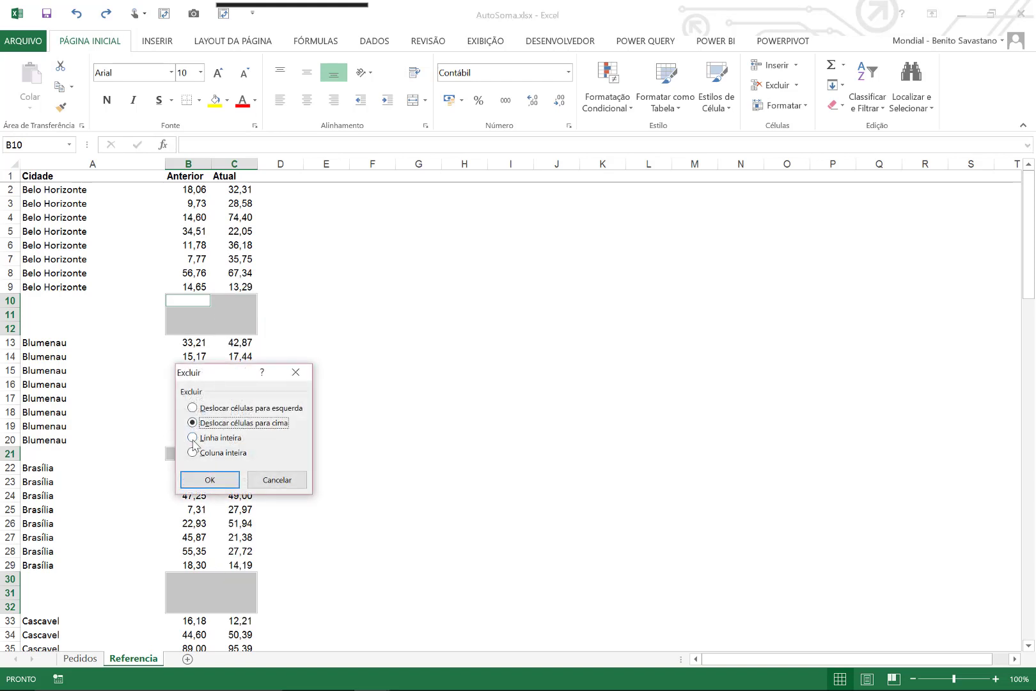
pyautogui.click(202, 440)
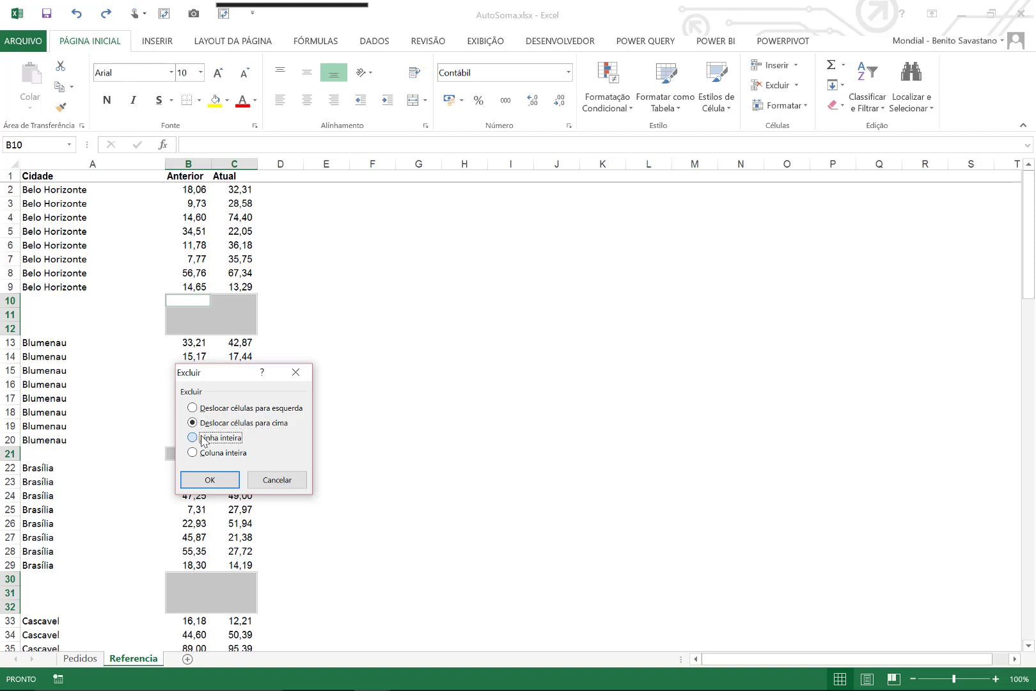
pyautogui.click(205, 481)
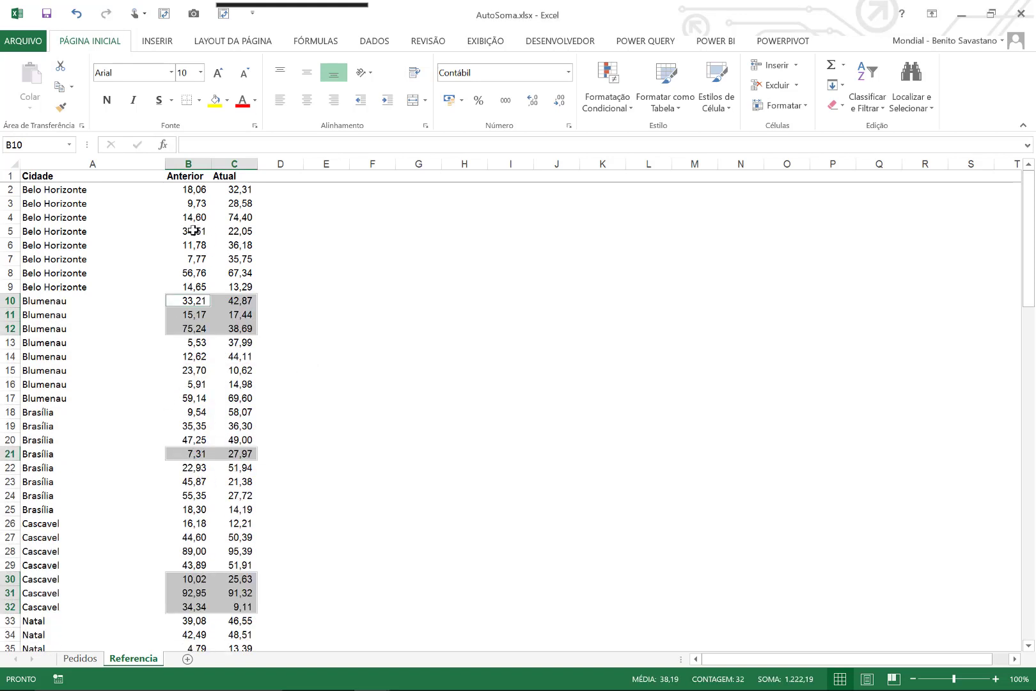
# - Try to create an automatic outline with AutoTópicos for the city data on the Referencia sheet
pyautogui.click(66, 234)
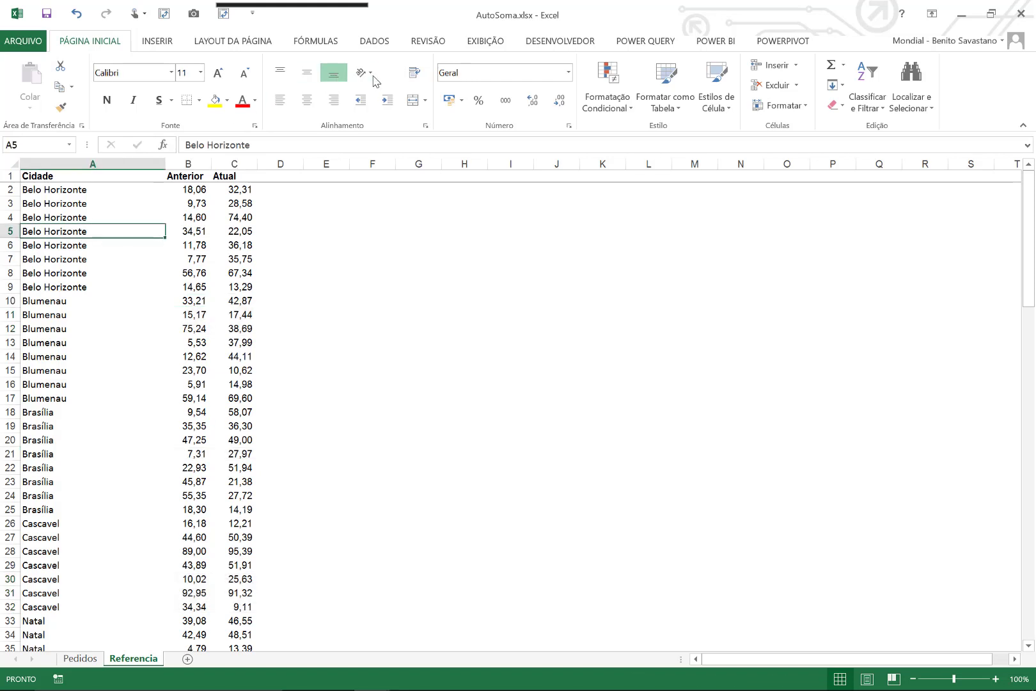
pyautogui.click(379, 45)
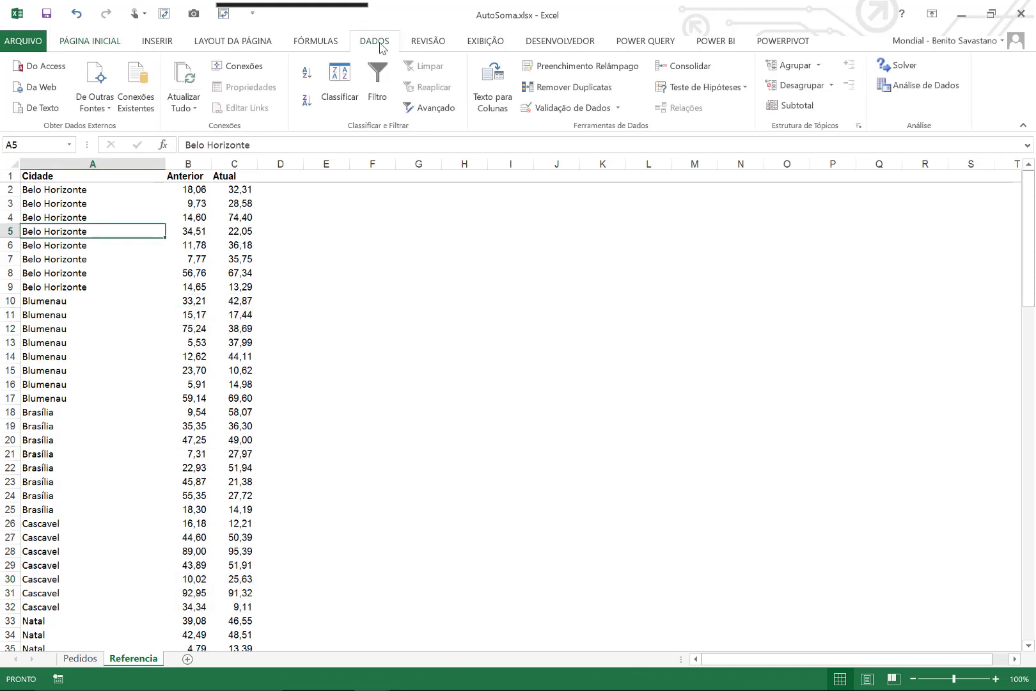
pyautogui.click(819, 67)
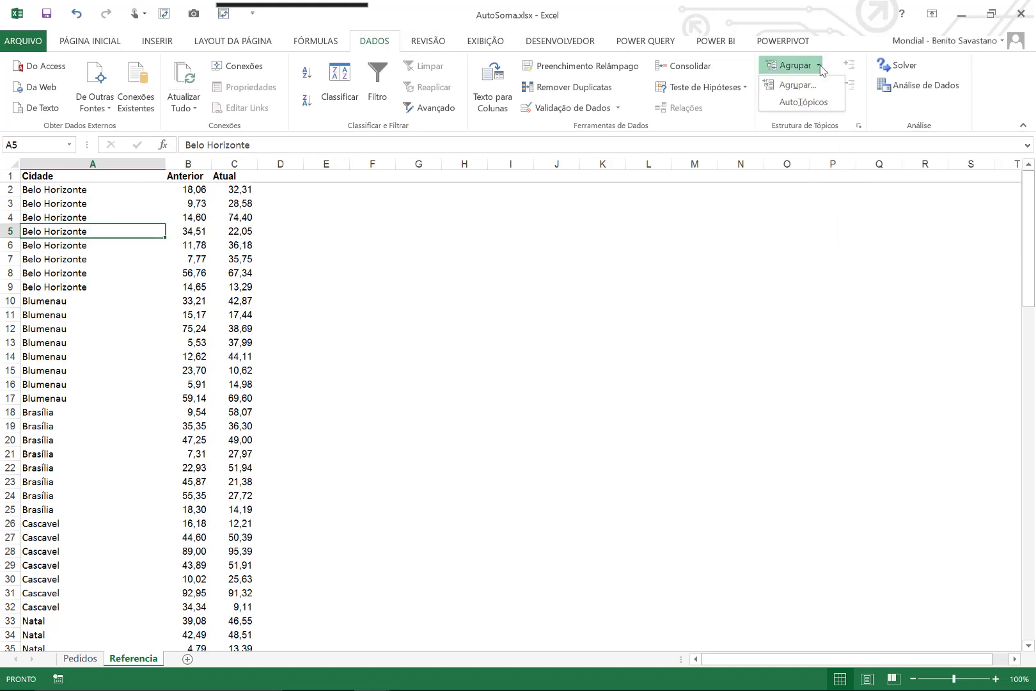
pyautogui.click(805, 104)
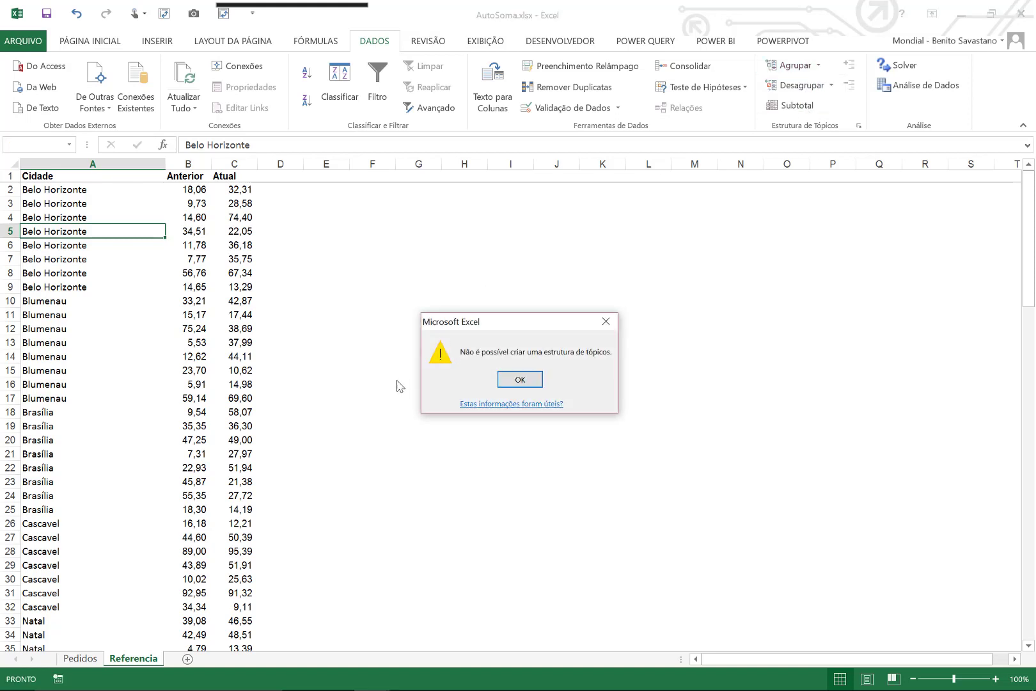
pyautogui.click(523, 384)
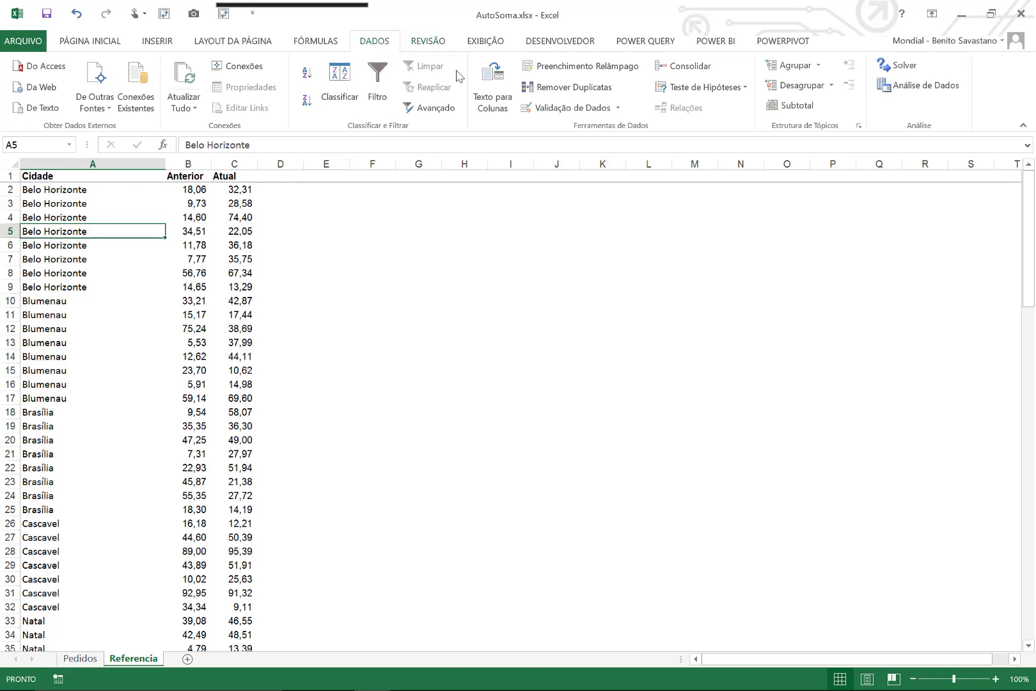
# - Add subtotals at each change in Cidade, using the Soma function on the Anterior and Atual columns
pyautogui.click(798, 106)
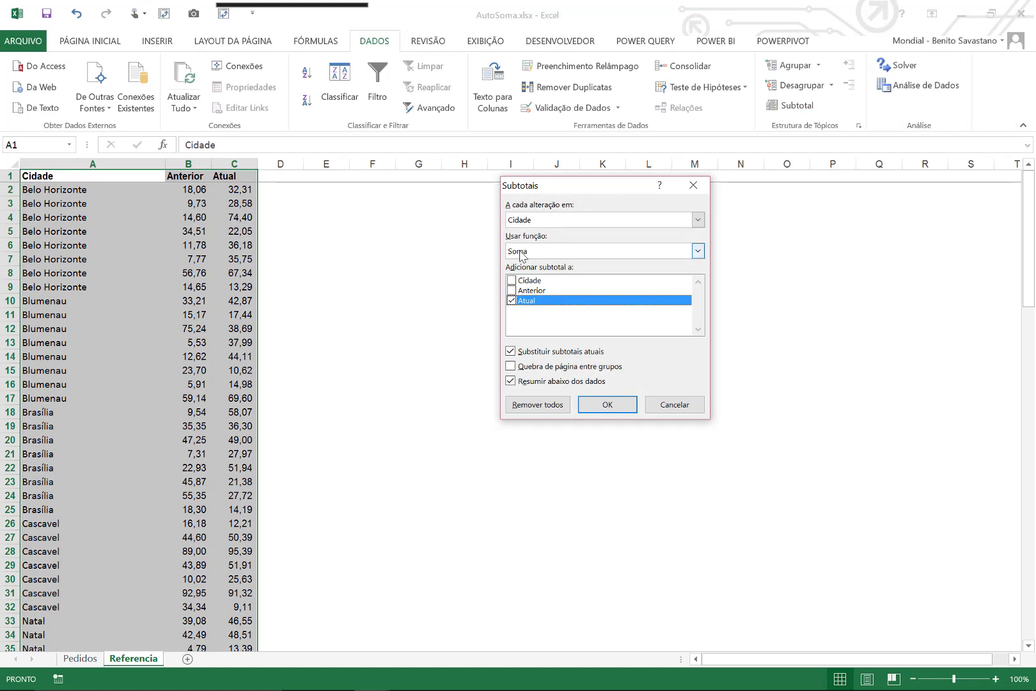
pyautogui.click(698, 252)
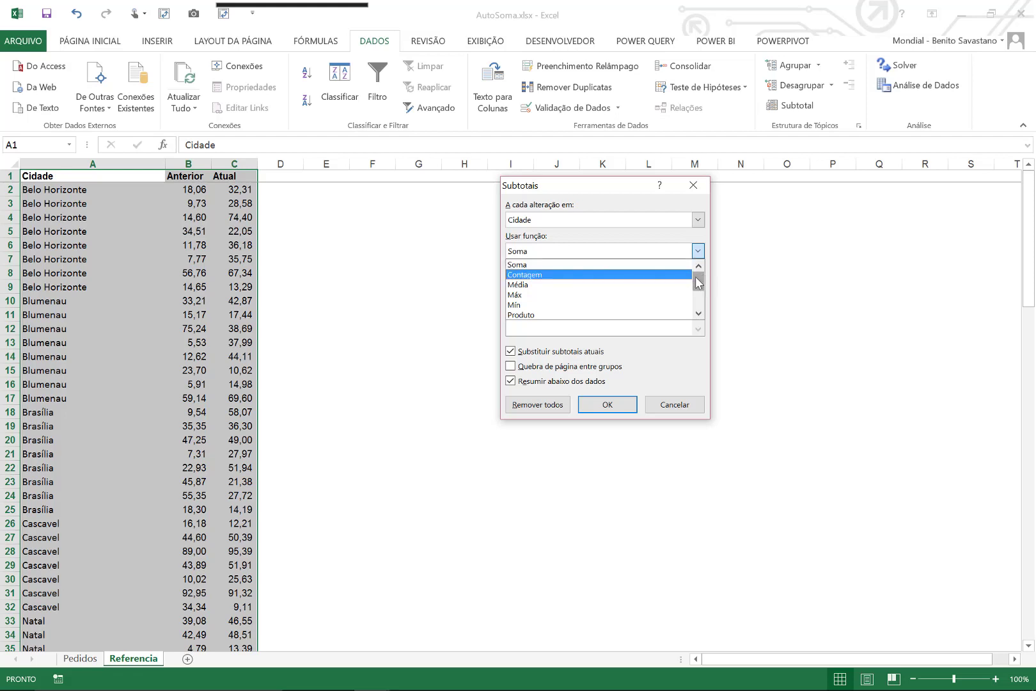
pyautogui.moveTo(698, 283)
pyautogui.mouseDown()
pyautogui.moveTo(699, 307)
pyautogui.moveTo(699, 274)
pyautogui.mouseUp()
pyautogui.click(515, 265)
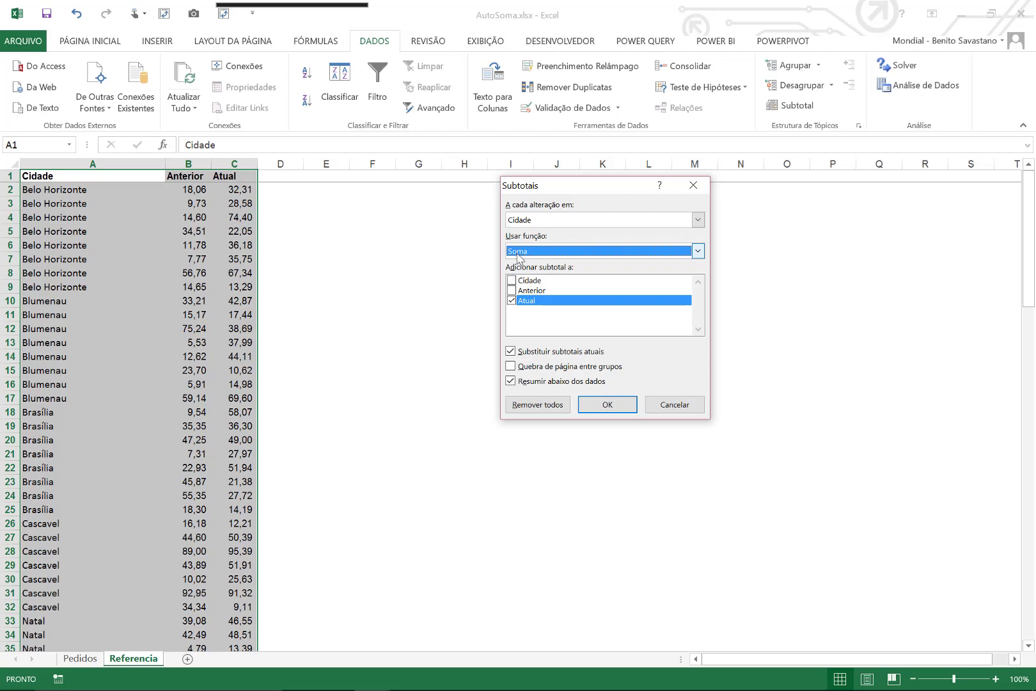
pyautogui.click(511, 291)
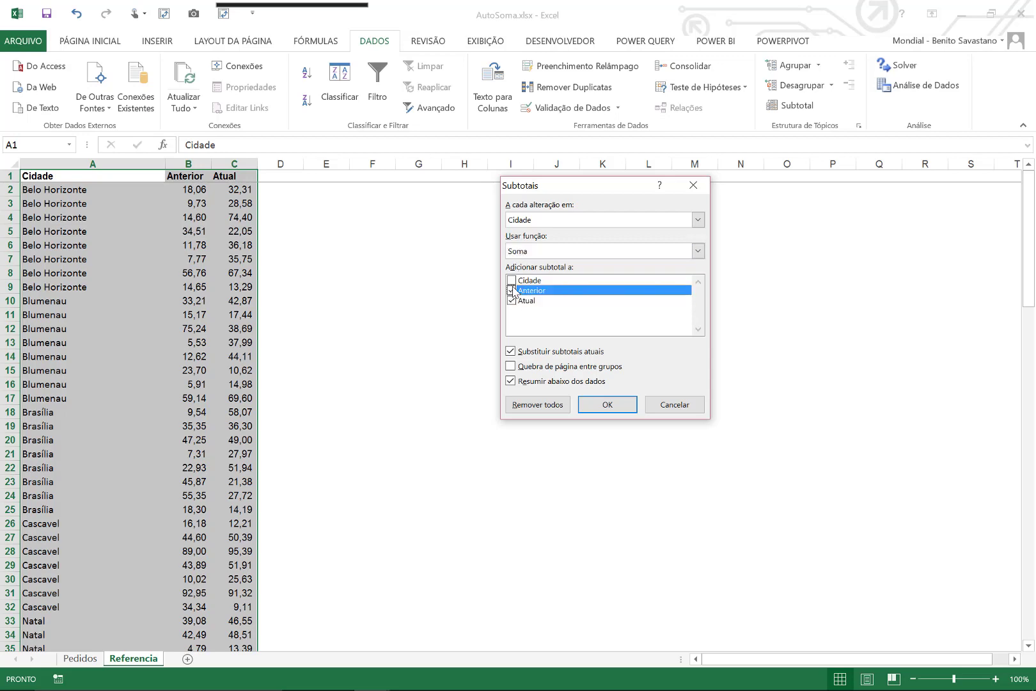
pyautogui.click(609, 405)
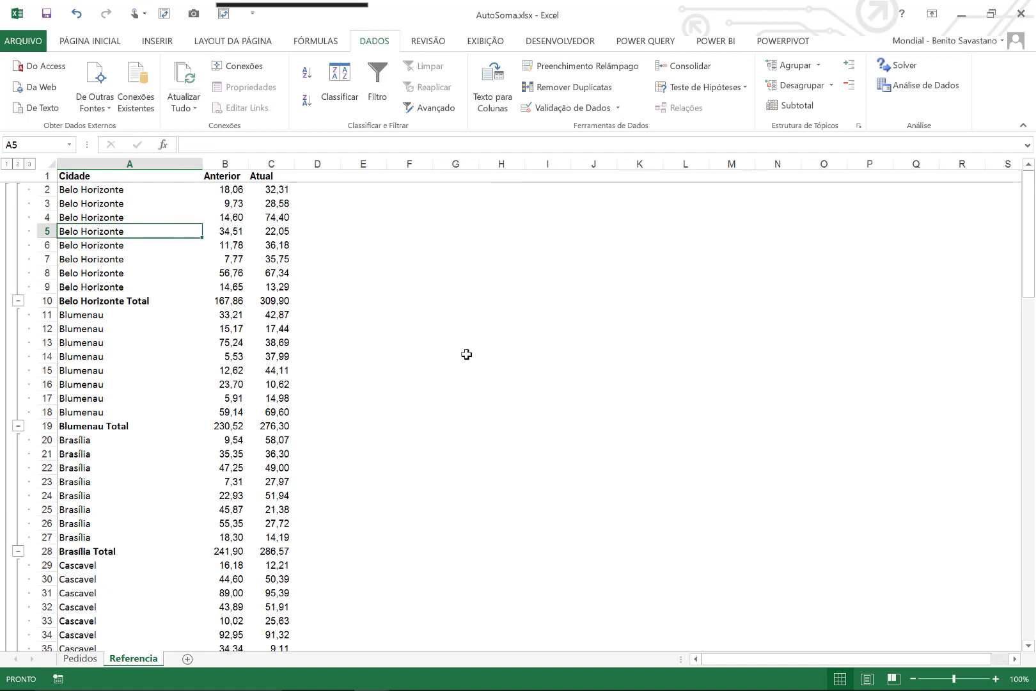
# - Collapse the outline to level 2 and autofit the widths of columns B and C
pyautogui.click(19, 164)
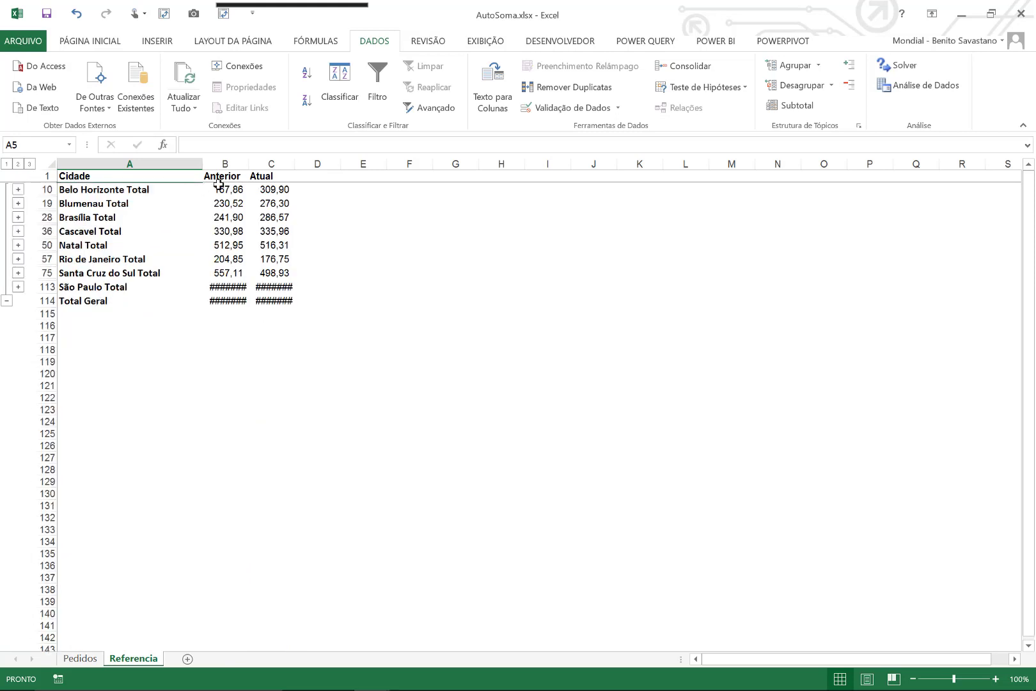
pyautogui.moveTo(225, 164); pyautogui.dragTo(266, 165)
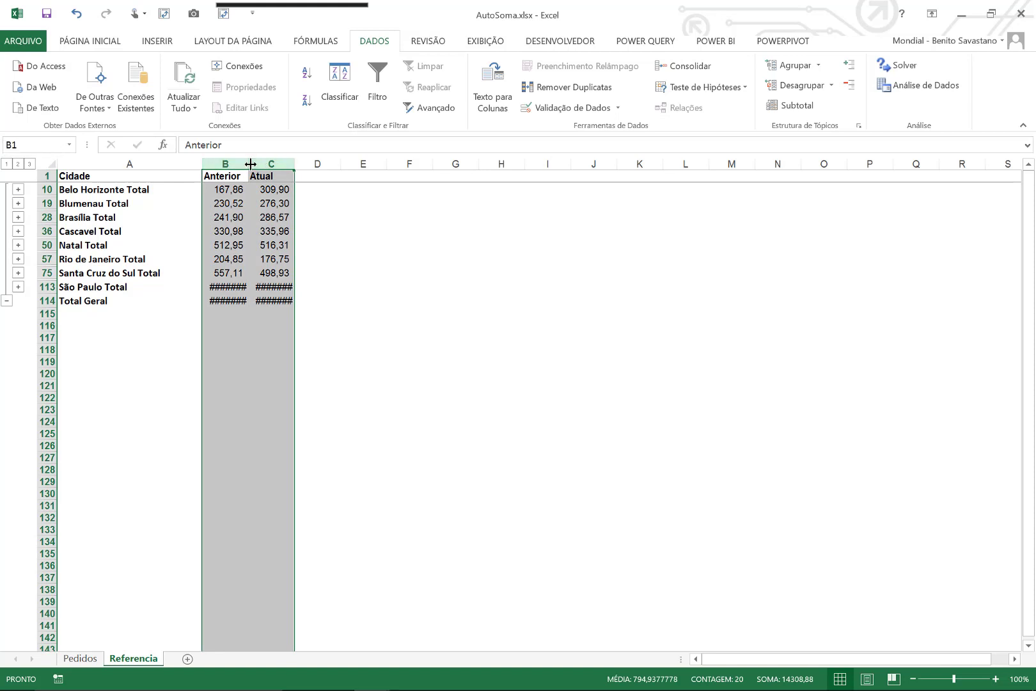
pyautogui.doubleClick(250, 165)
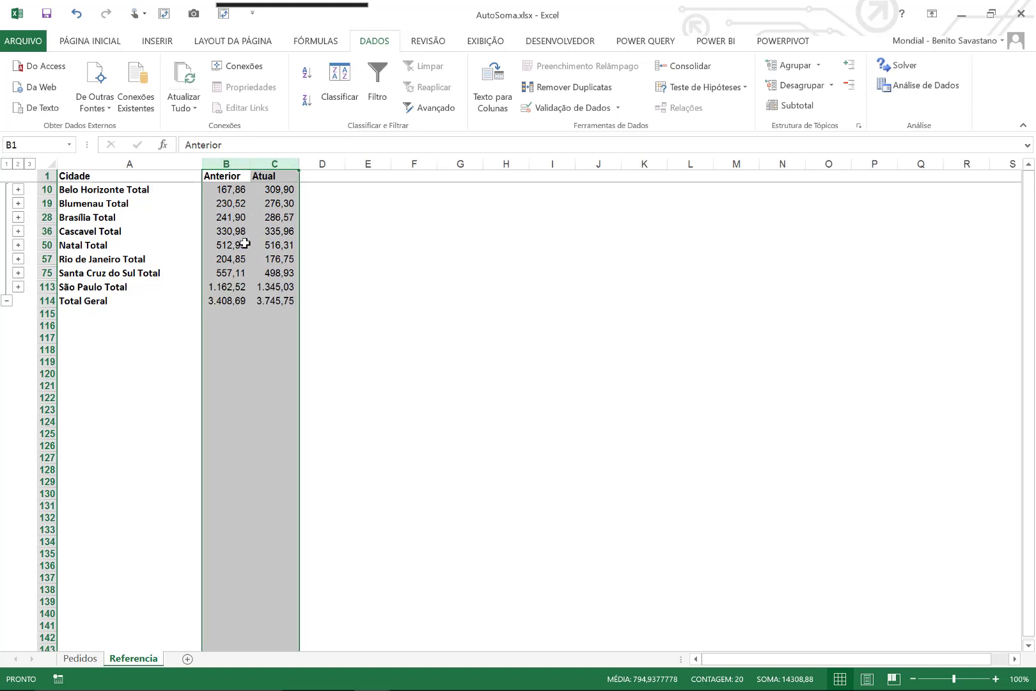
# - Expand and collapse the detail rows of the Cascavel and Natal groups in turn
pyautogui.click(18, 232)
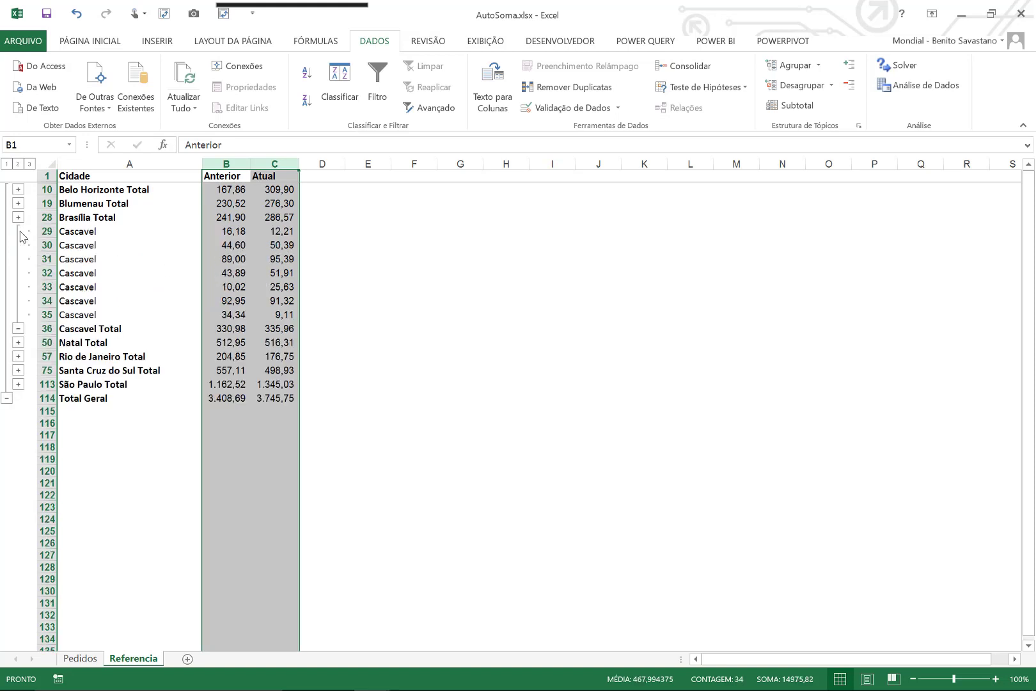
pyautogui.click(18, 328)
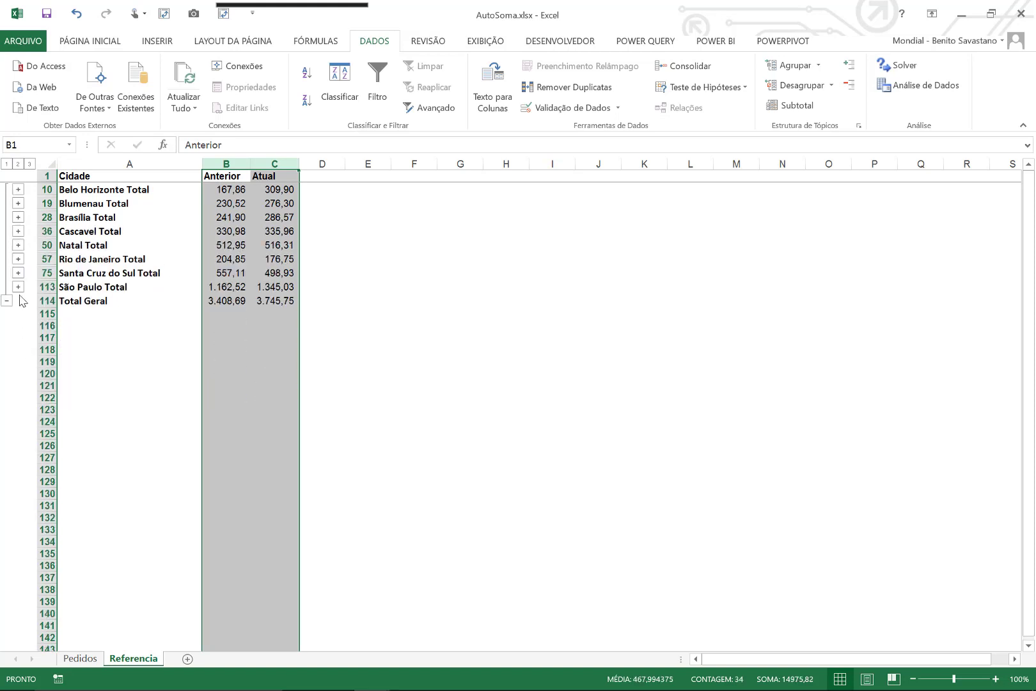
pyautogui.click(19, 246)
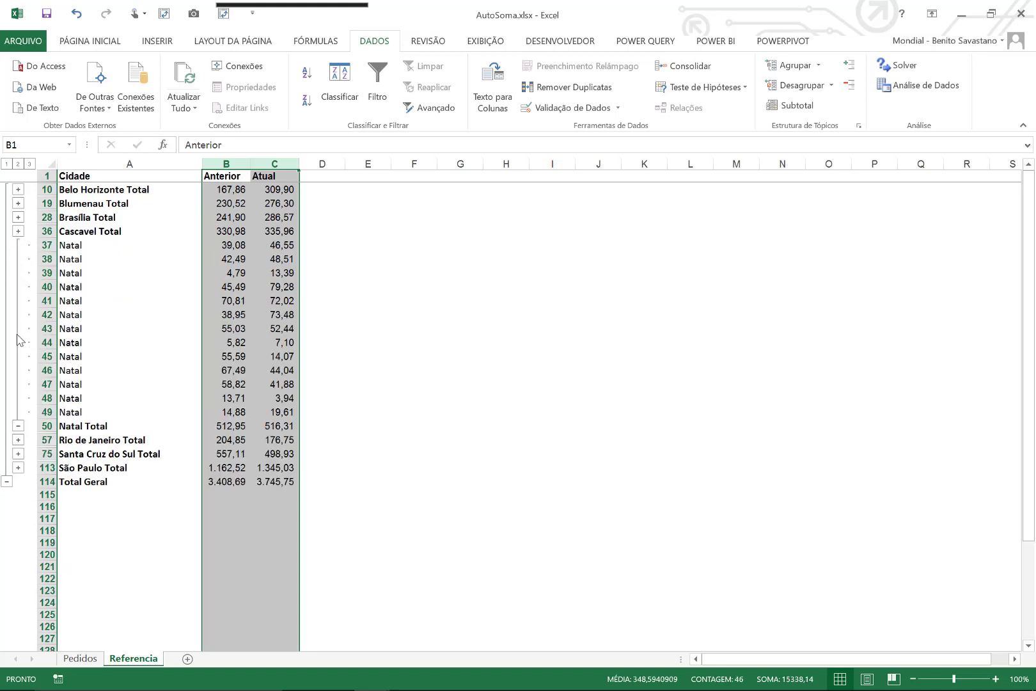
pyautogui.click(18, 426)
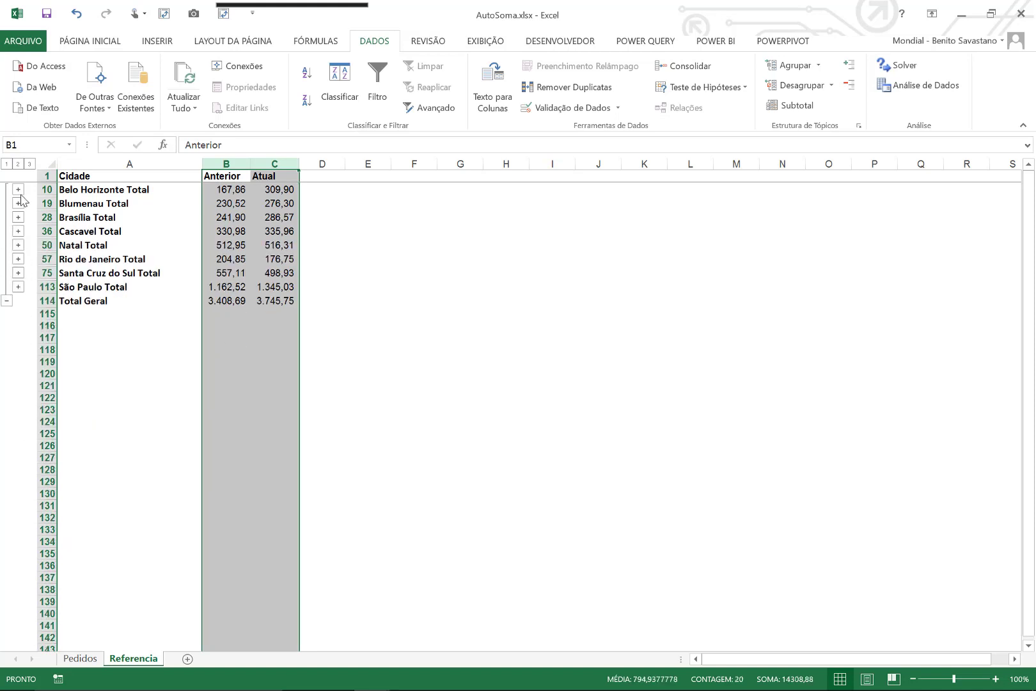
# - Show the outline at level 1, level 2 and finally level 3 with all detail rows
pyautogui.click(7, 165)
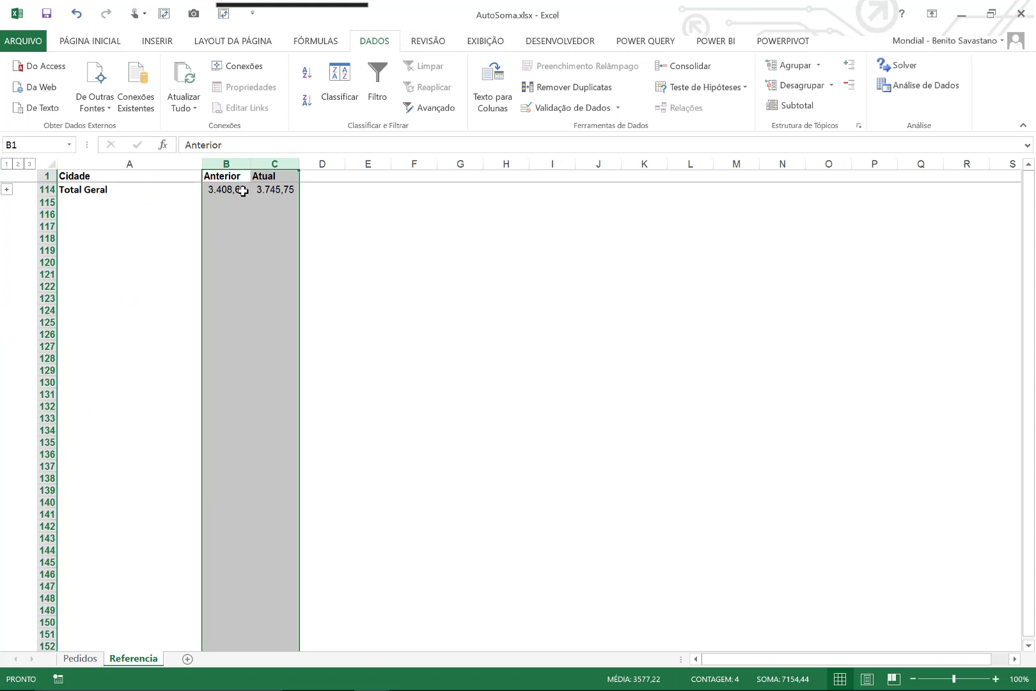
pyautogui.click(18, 164)
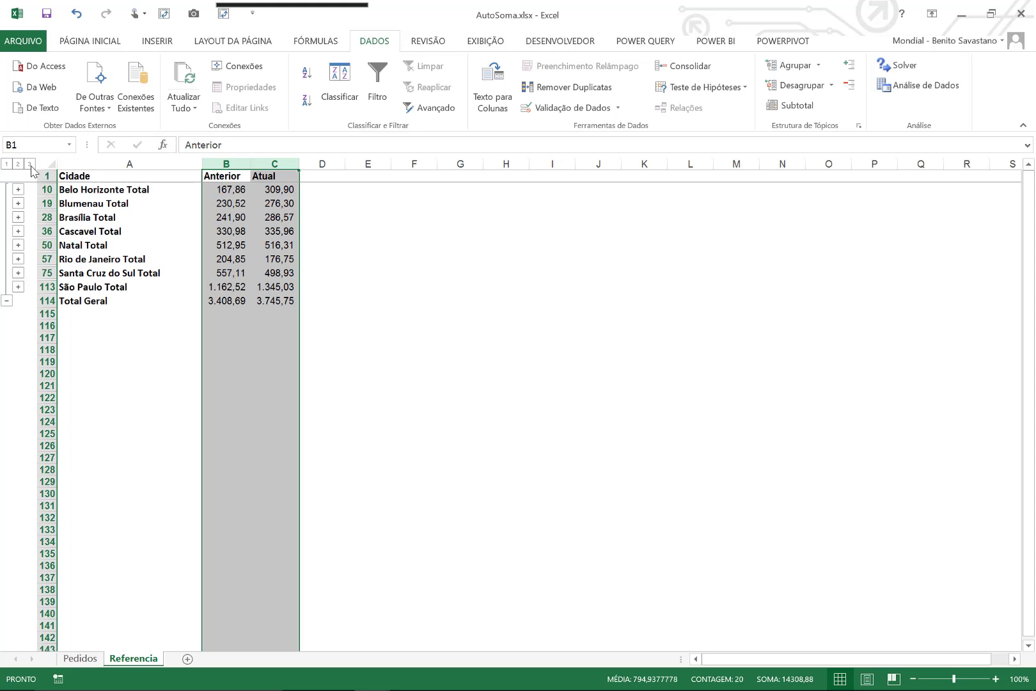
pyautogui.click(30, 164)
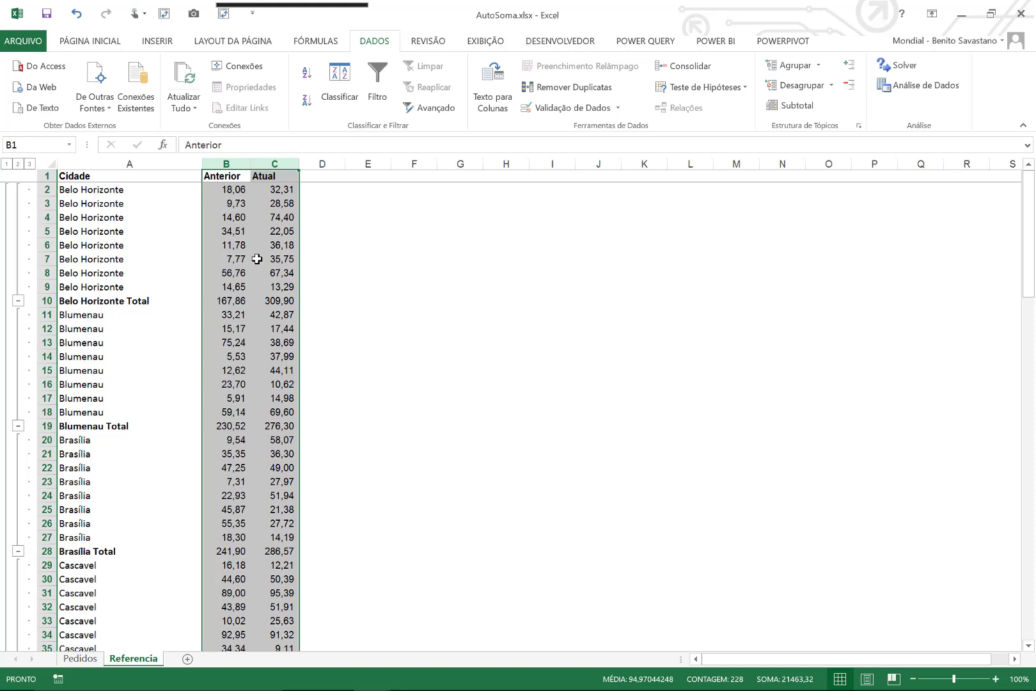
# - View the order table on the Pedidos sheet, then return to cell B5 on the Referencia sheet
pyautogui.click(86, 662)
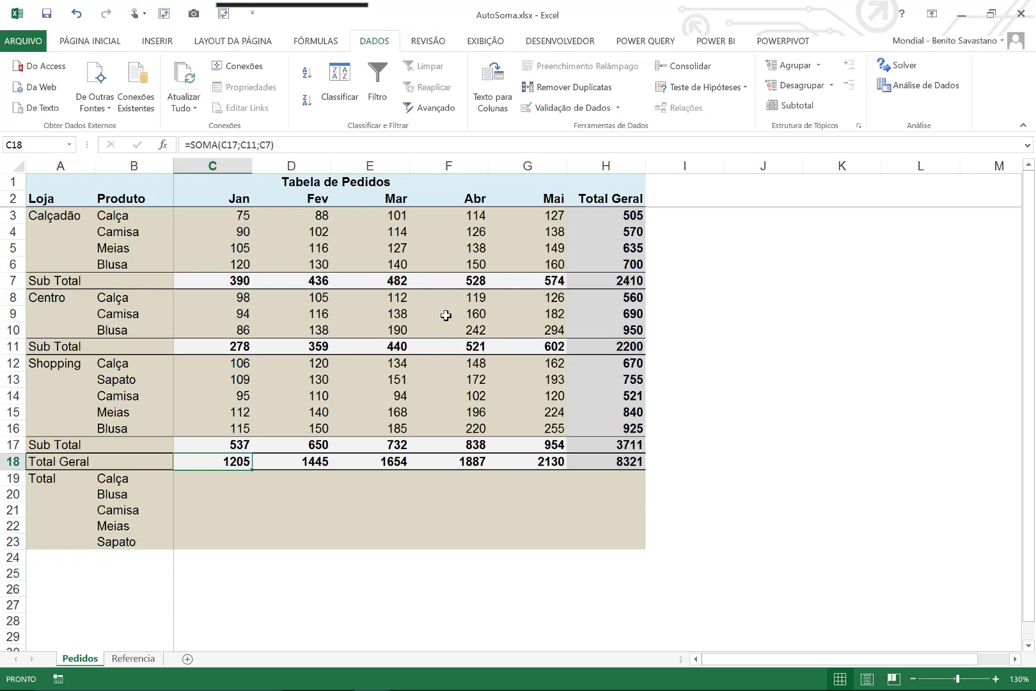
pyautogui.click(140, 659)
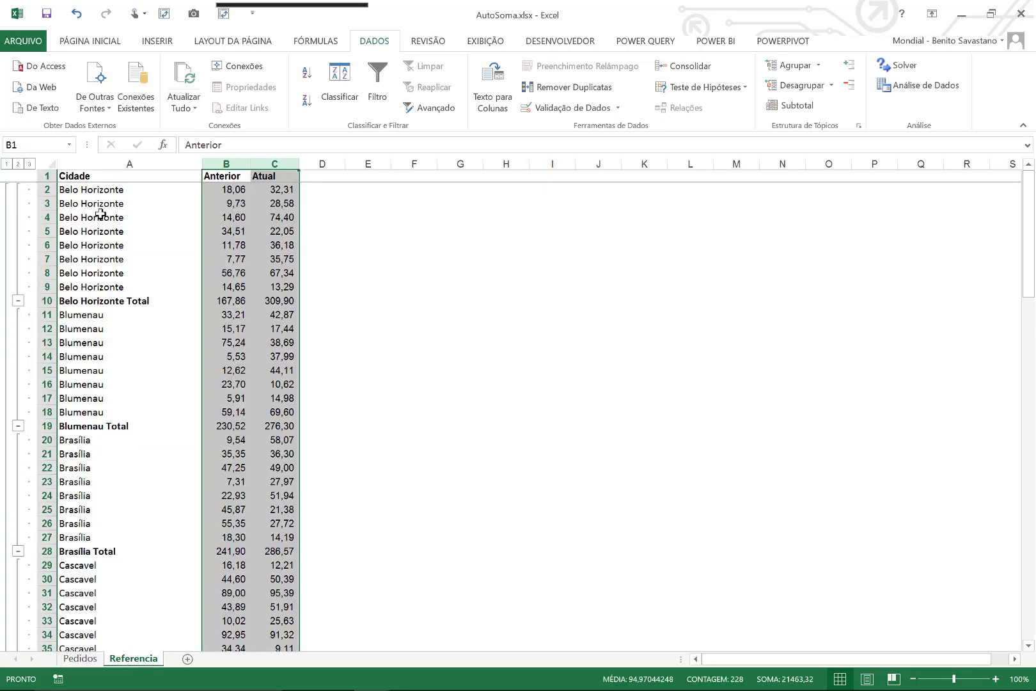
pyautogui.click(235, 238)
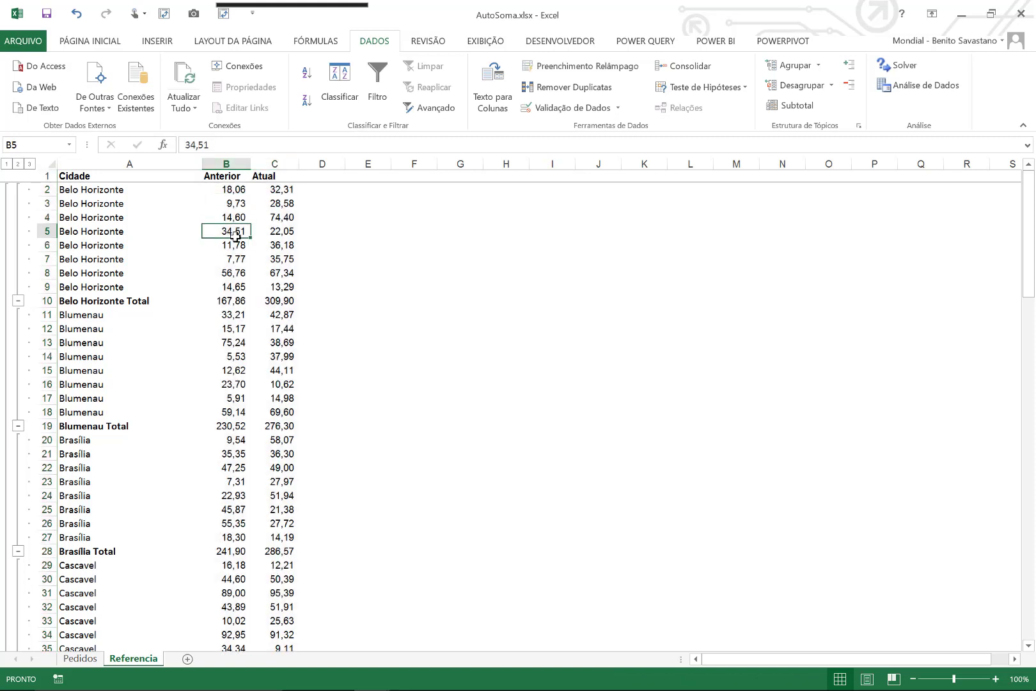